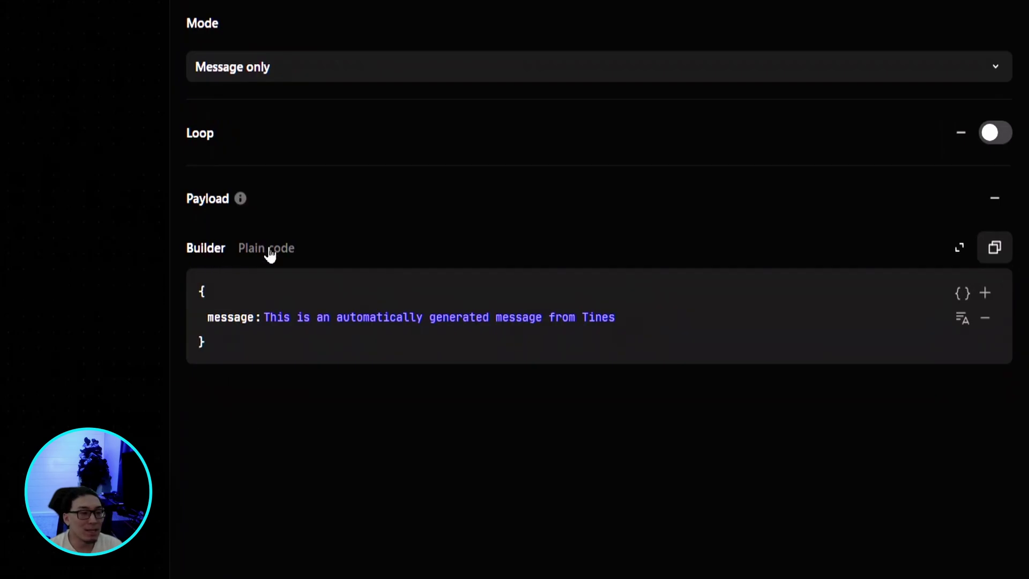
Step: Check the payload as plain code, return to the builder view, and inspect the event emitted by the Event Transform action
left_click(269, 254)
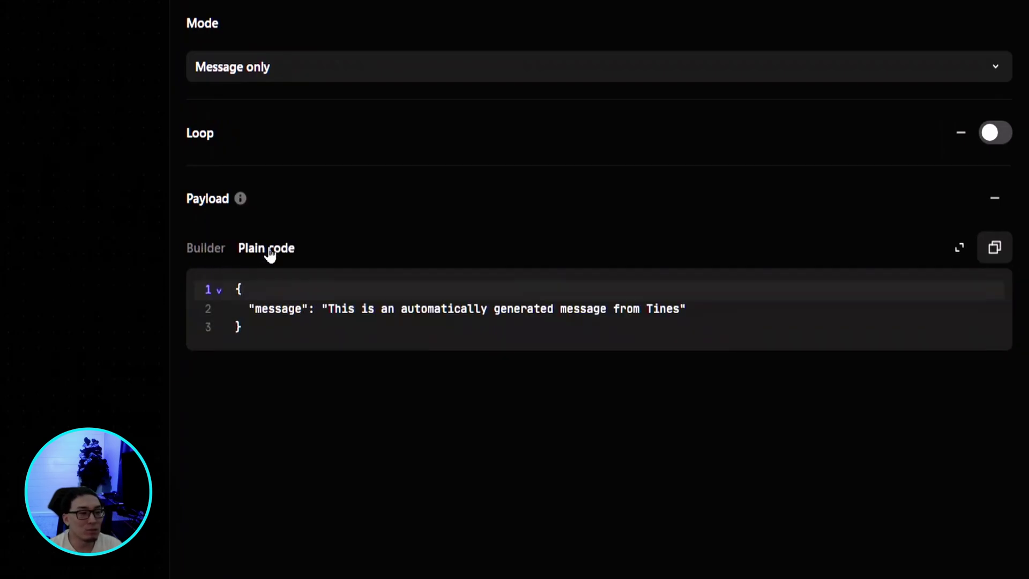
left_click(197, 250)
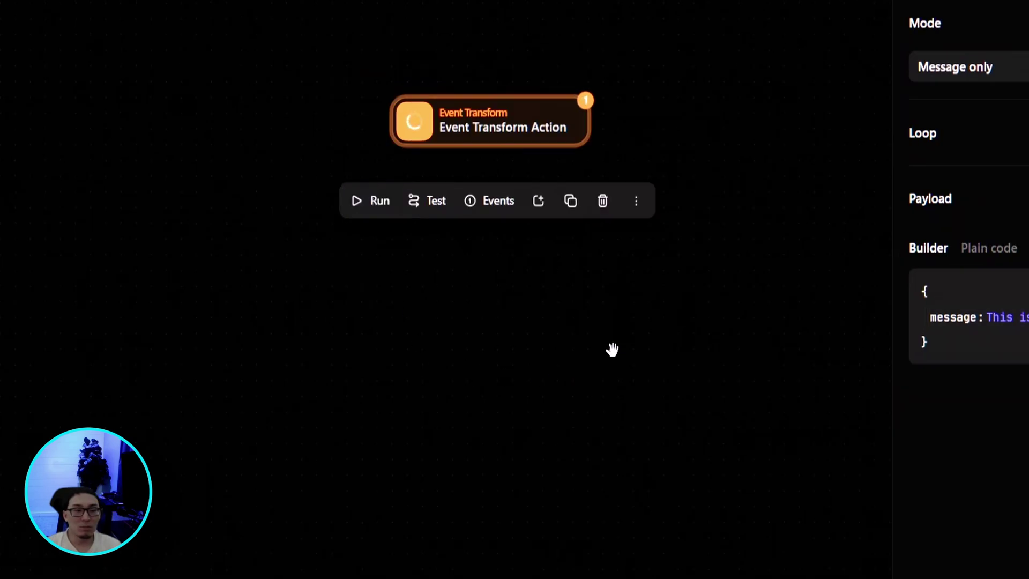
left_click(493, 202)
left_click(529, 288)
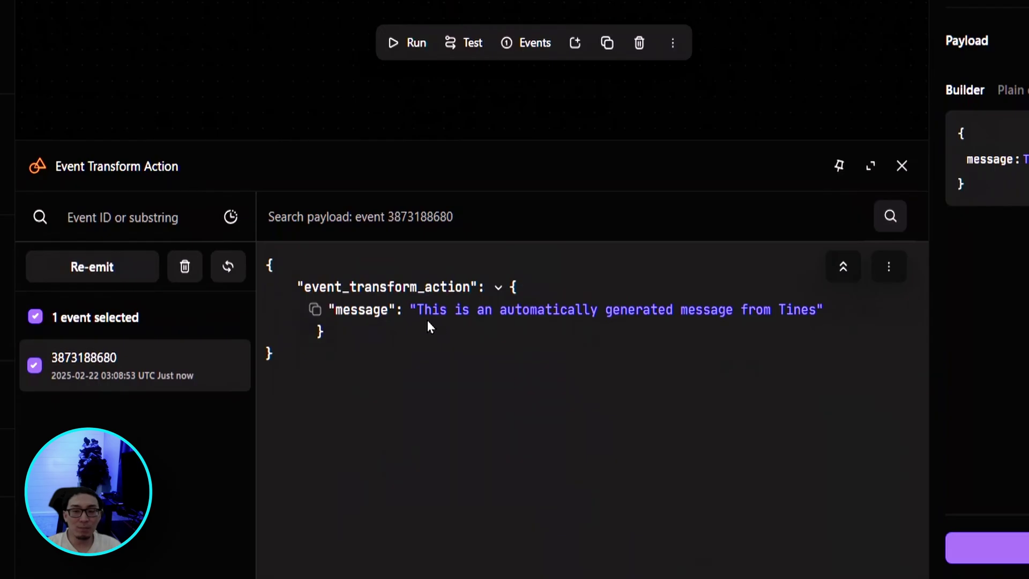
Step: Change the payload field to message2 with the value "Changes have been made here"
triple_click(954, 160)
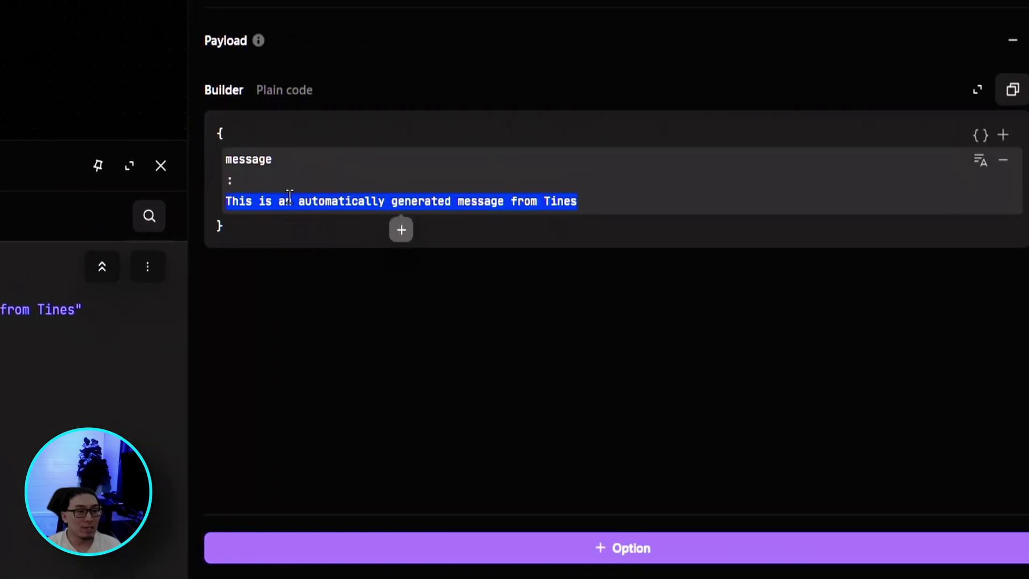
type("You")
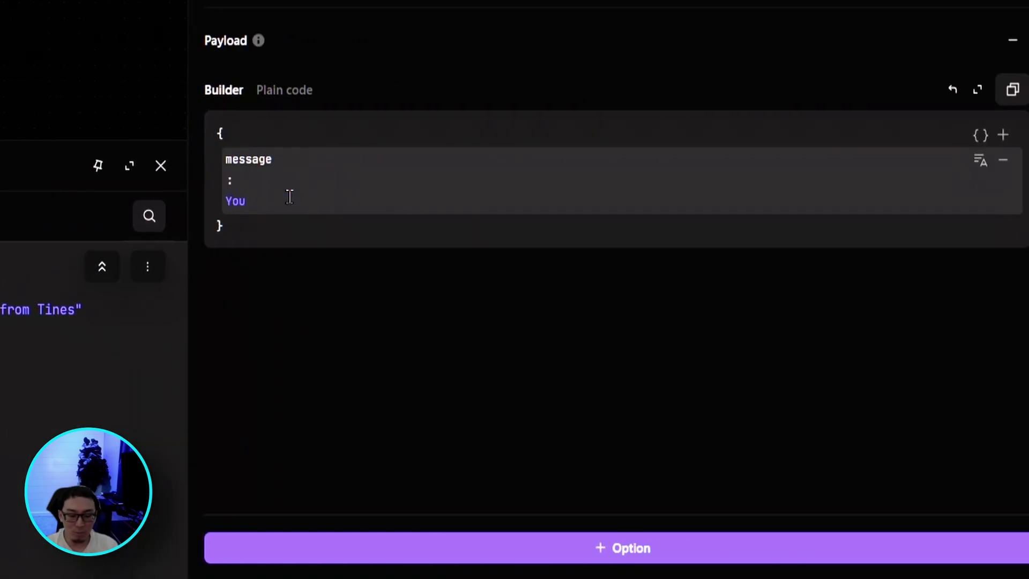
key("BackSpace")
key("BackSpace")
key("BackSpace")
key("BackSpace")
key("BackSpace")
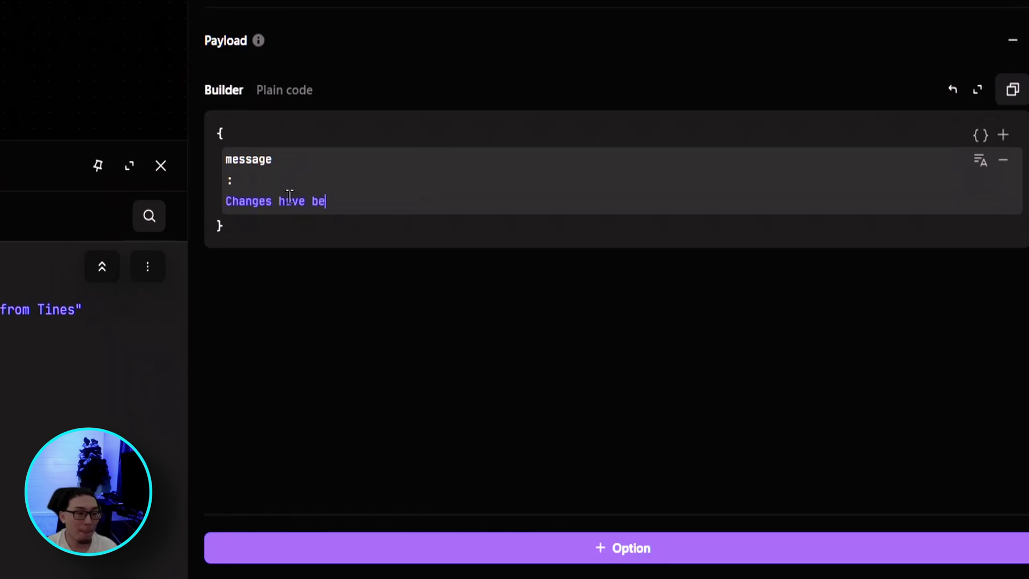
left_click(294, 155)
type("2")
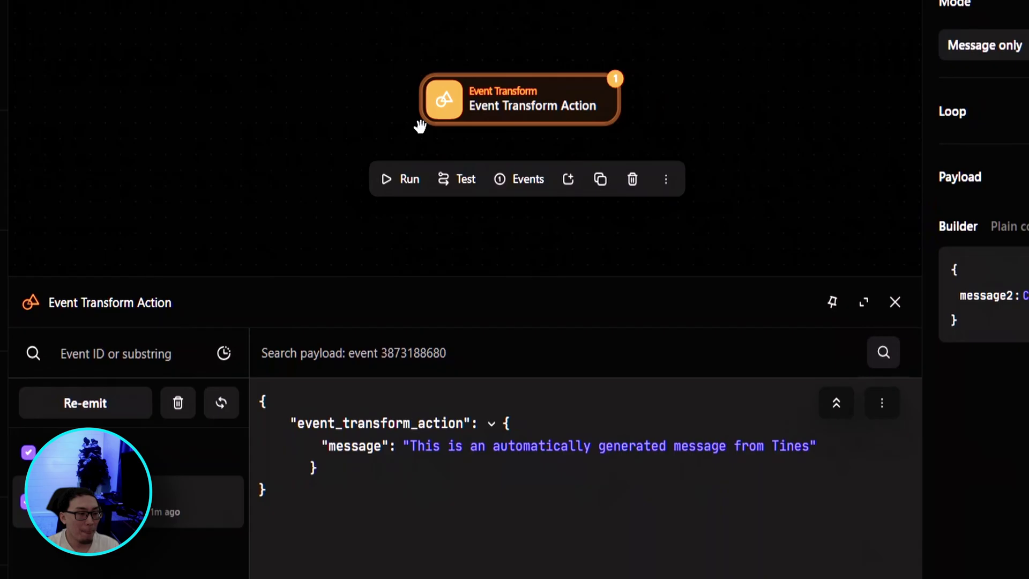
Step: Run the Event Transform action again and open its newest event
left_click(402, 178)
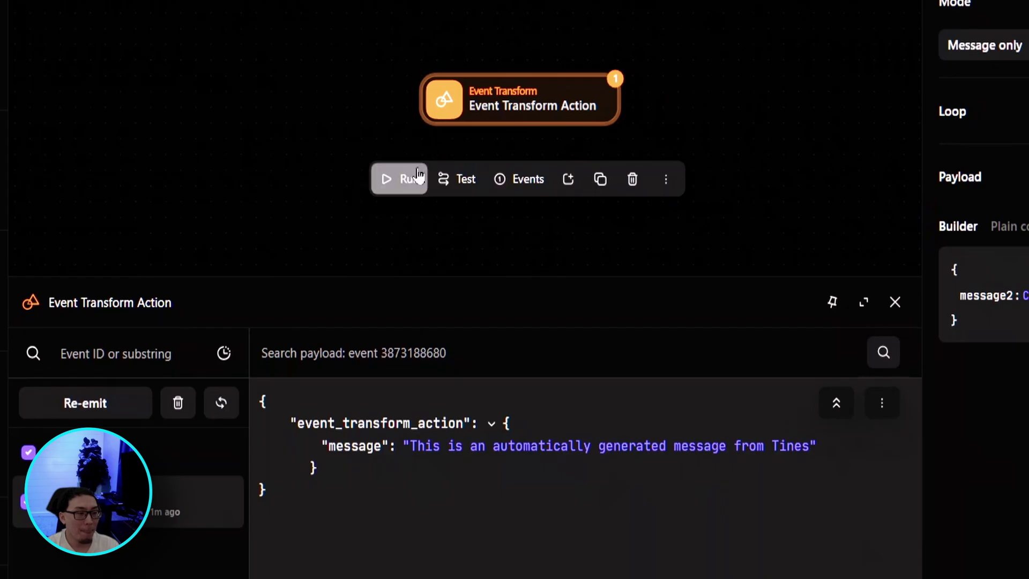
left_click(219, 403)
left_click(172, 490)
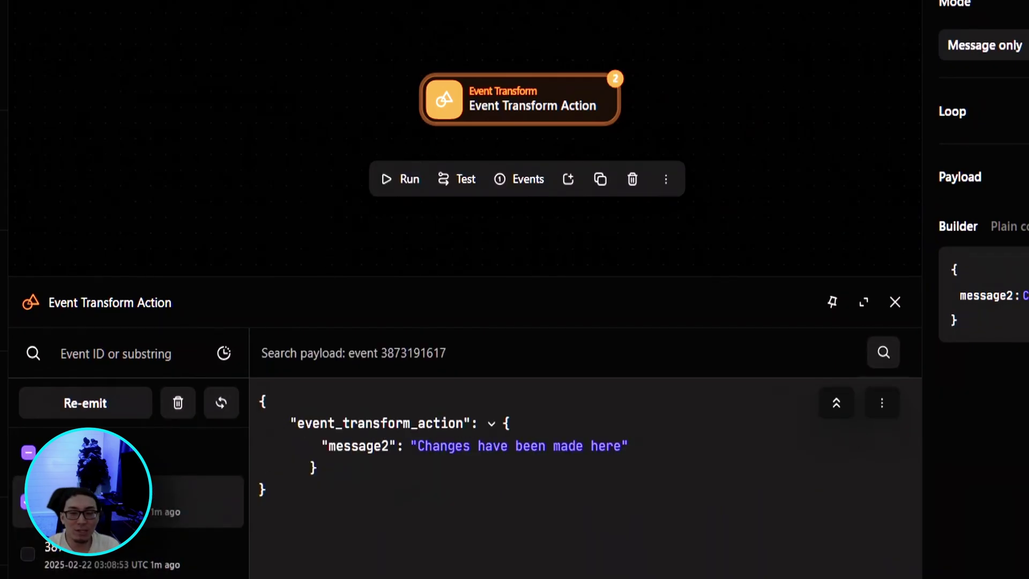
Step: Add a second Event Transform action above the existing one and name it "Pre Existing Action"
left_click_drag(115, 207, 451, 211)
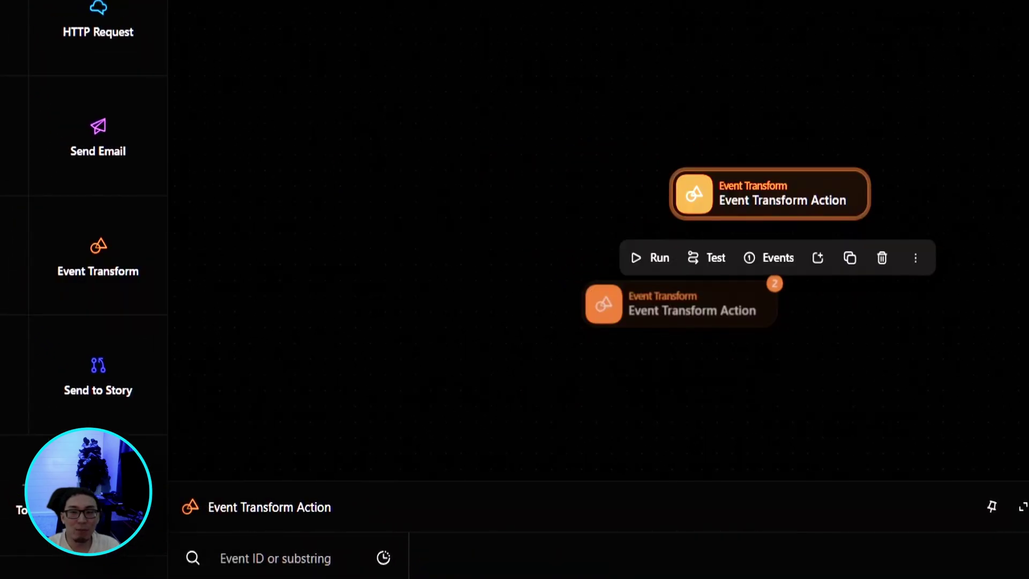
left_click_drag(693, 216, 601, 233)
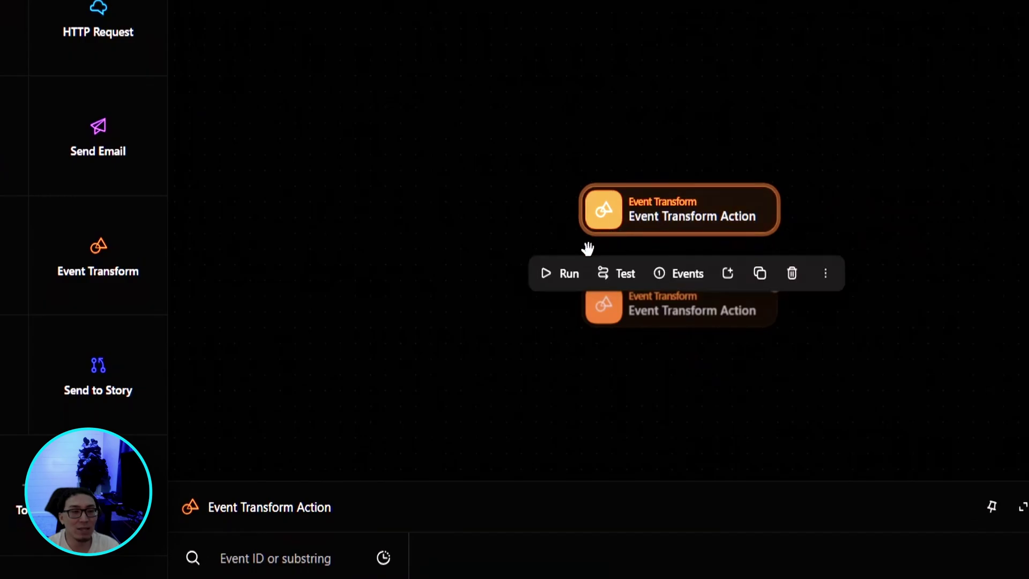
left_click(655, 204)
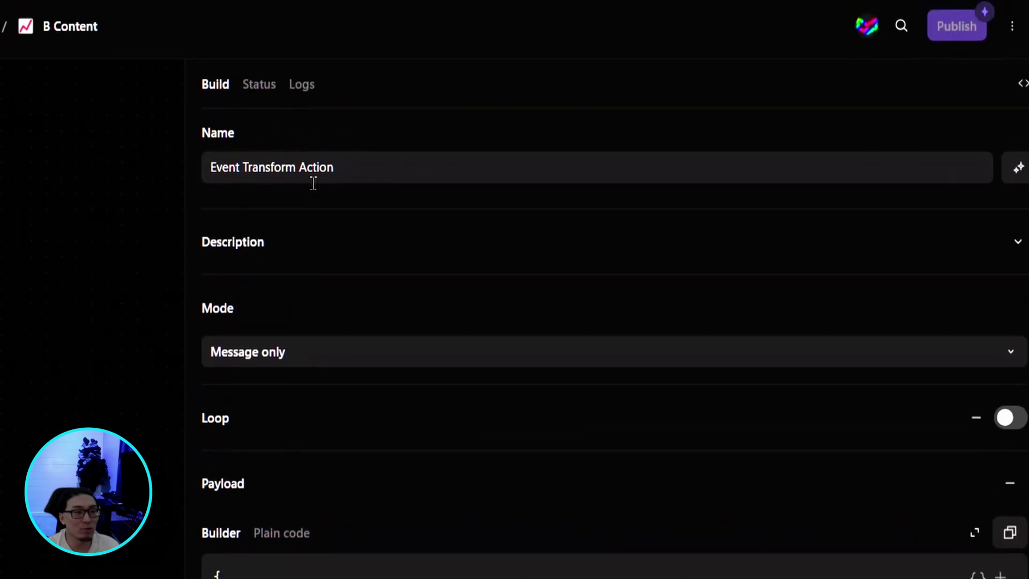
triple_click(318, 167)
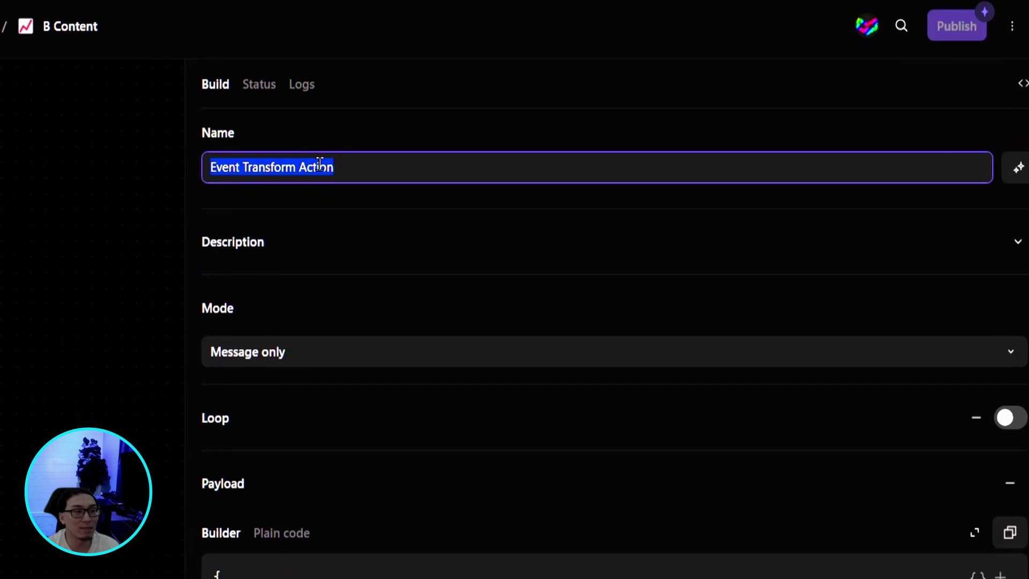
type("Pre Exi")
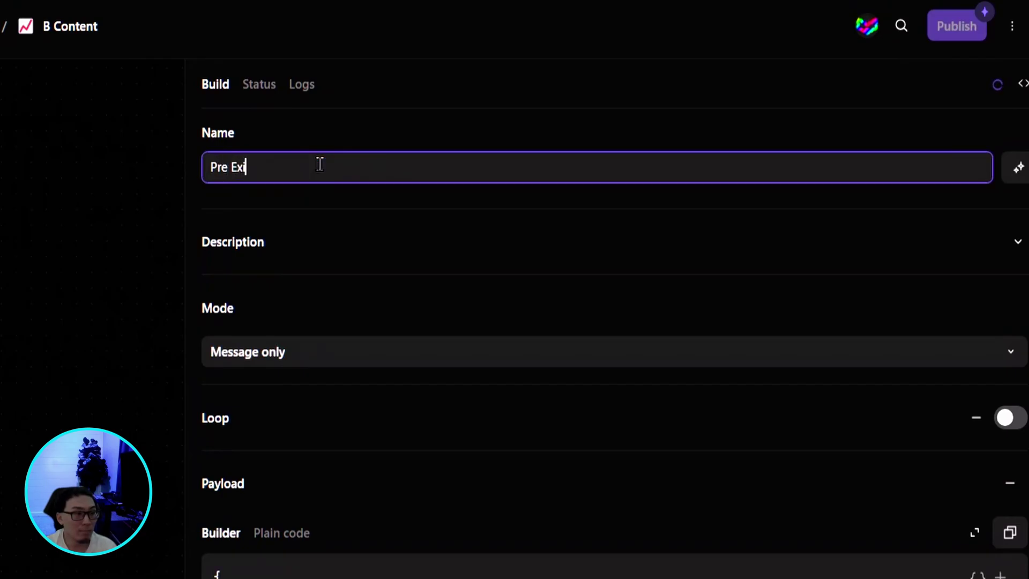
type("sting Action")
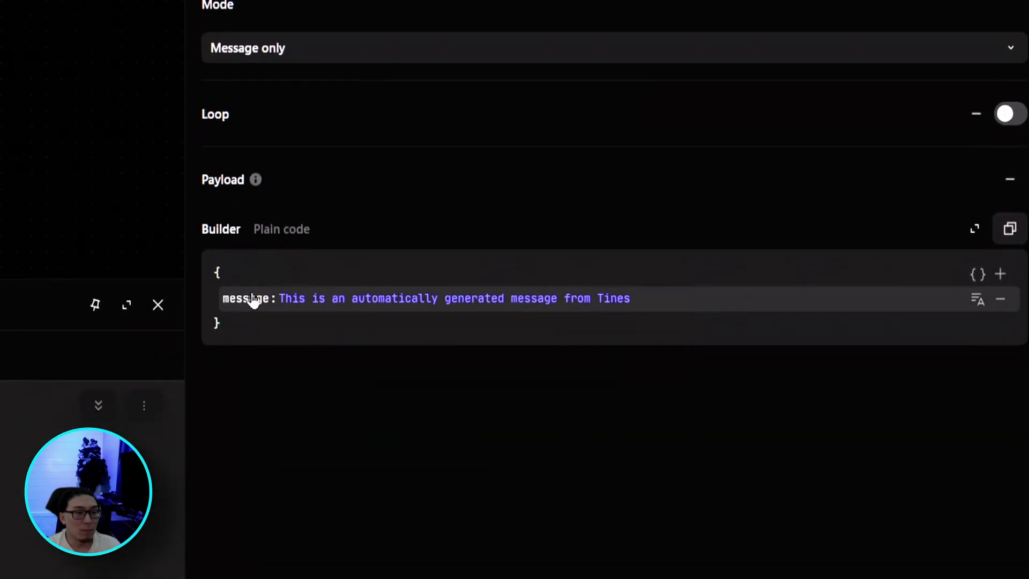
Step: Replace the default message field in the Pre Existing Action payload with a name field holding the person's first name
left_click(258, 299)
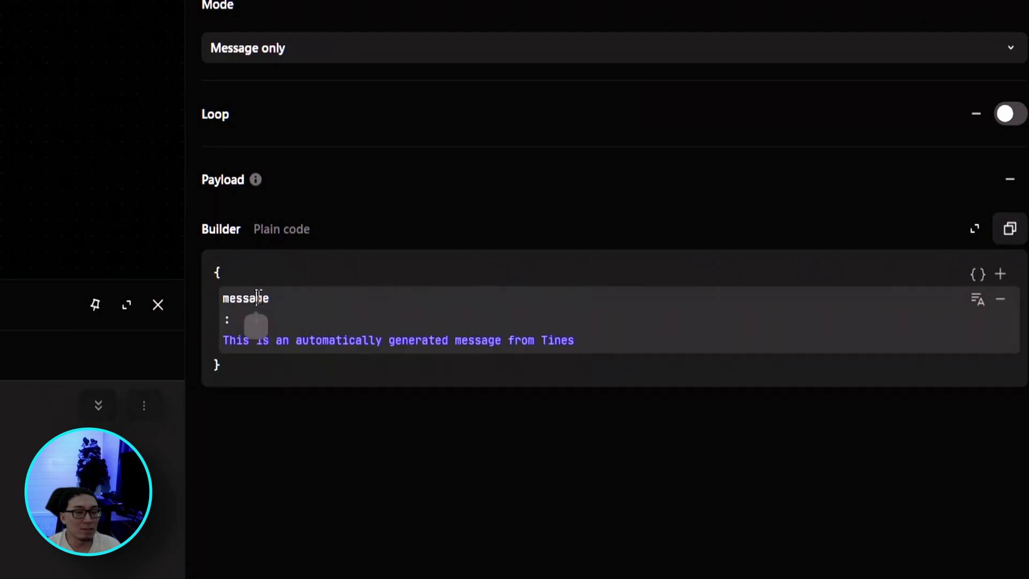
double_click(249, 297)
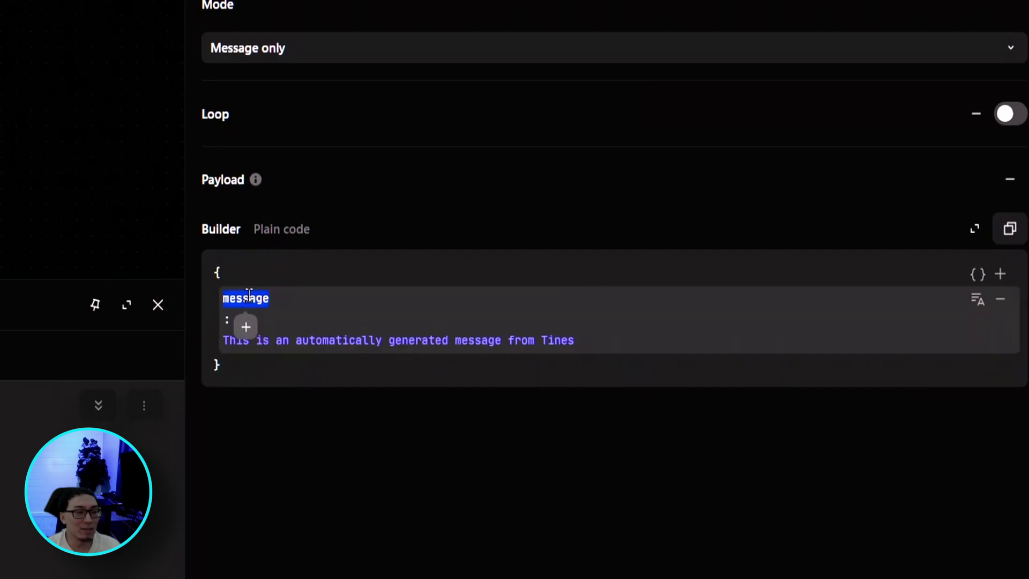
type("name")
triple_click(301, 340)
type("Tyler")
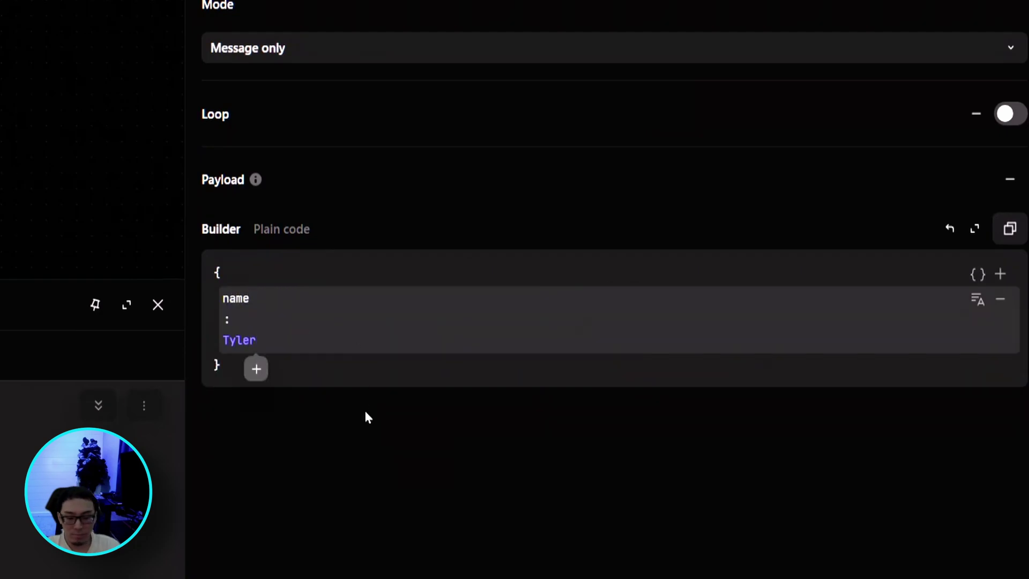
left_click(365, 416)
Step: Add a subject field to the payload with the value "Tines With Tyler"
left_click(1000, 274)
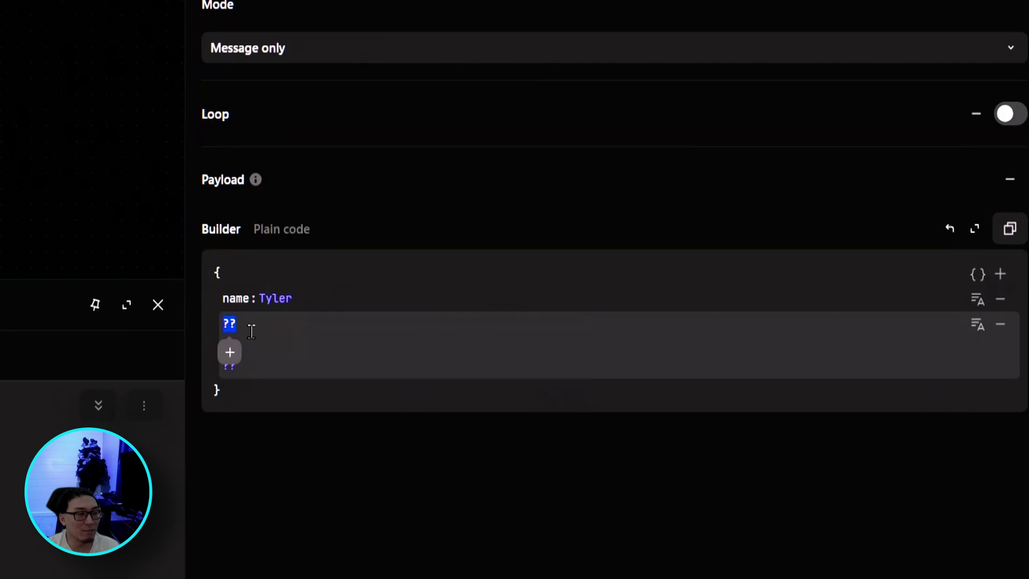
type("subject")
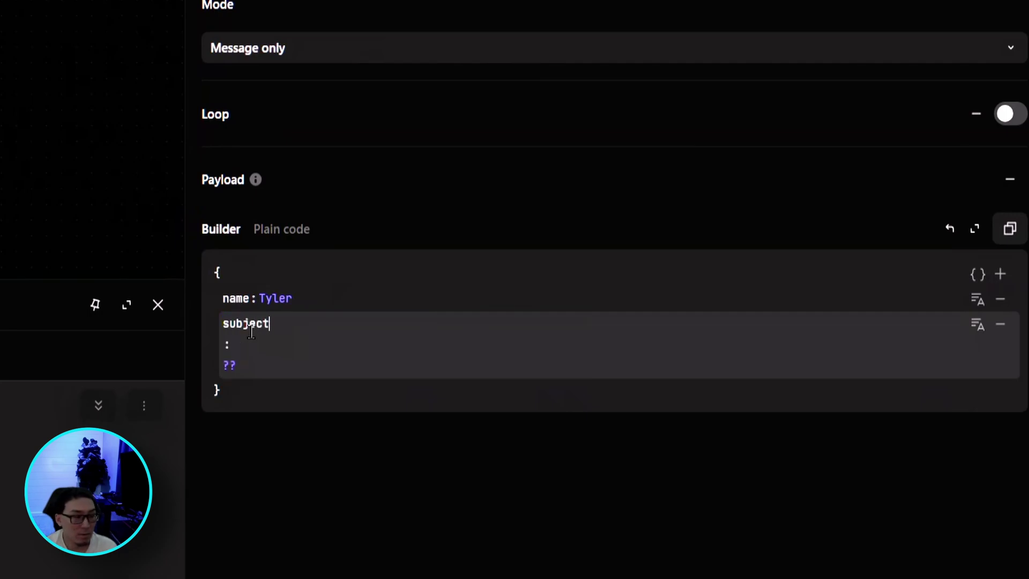
left_click(250, 364)
type("Times With Tyler")
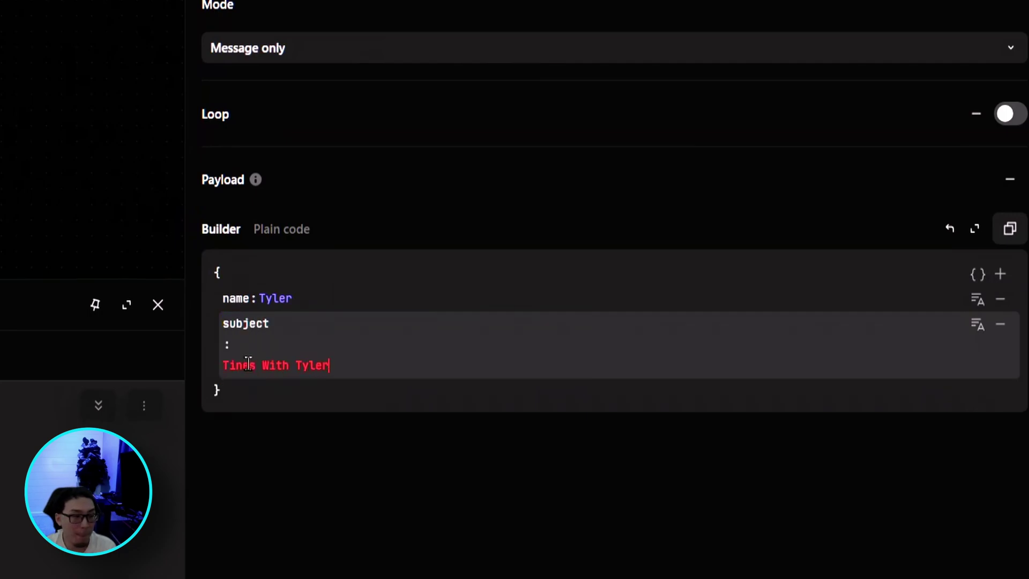
left_click(328, 393)
Step: Add a message field to the payload with the value "This is a new message from Tines With Tyler"
left_click(1000, 274)
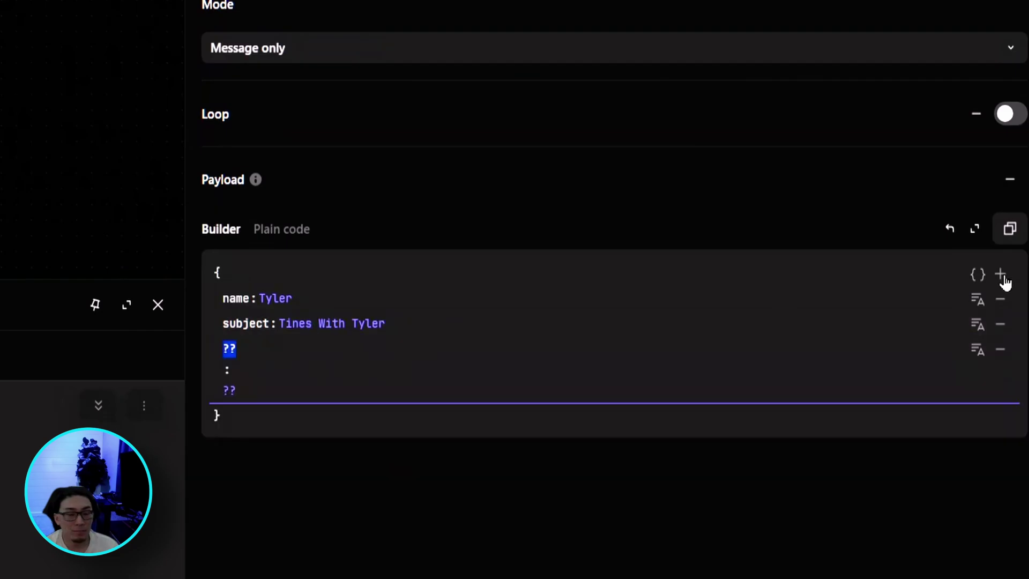
type("message")
left_click(277, 396)
type("This is a")
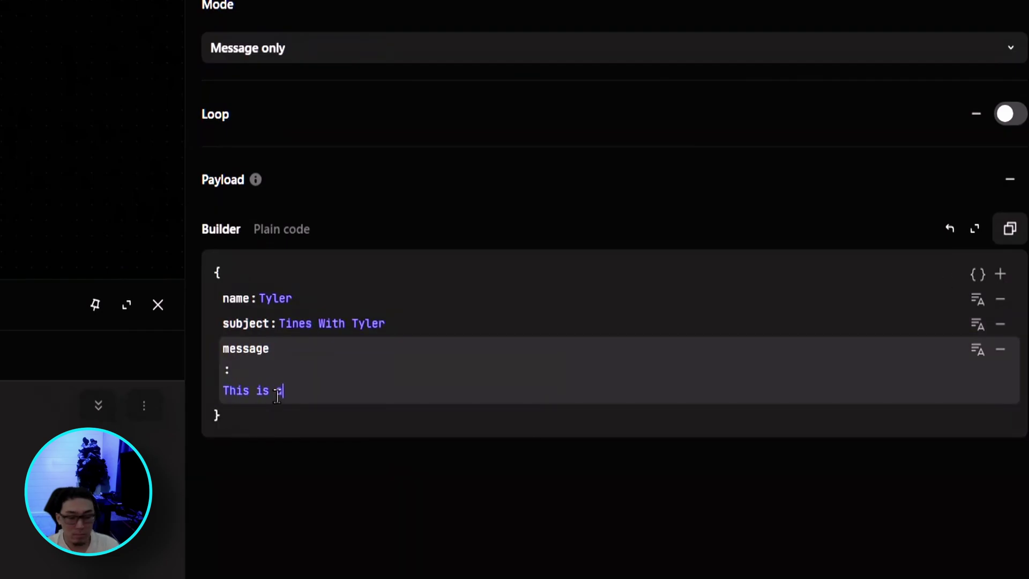
type(" new message from Tines With Tyler")
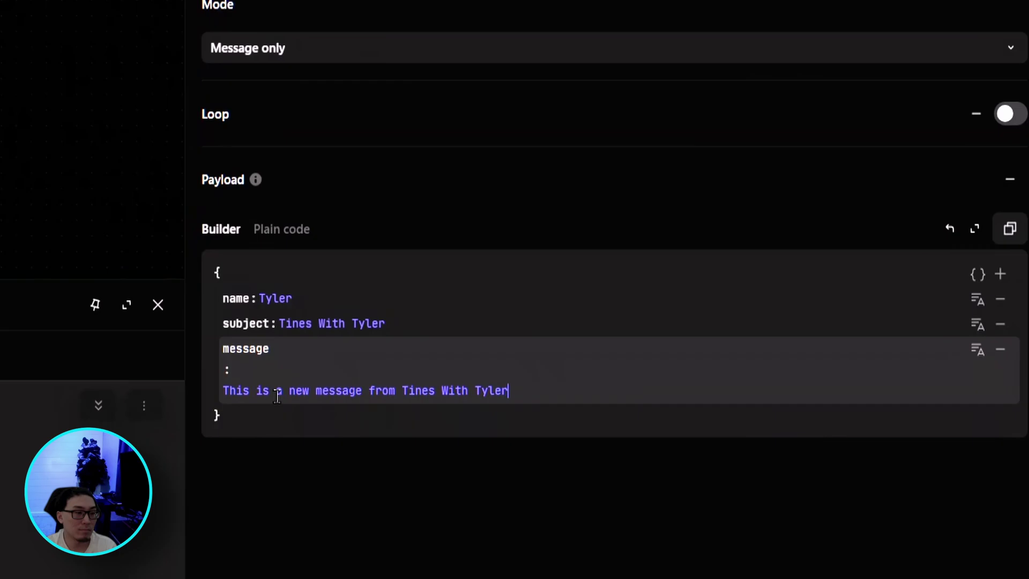
Step: Connect Pre Existing Action to the Event Transform Action below it and run Pre Existing Action
left_click_drag(71, 133, 318, 266)
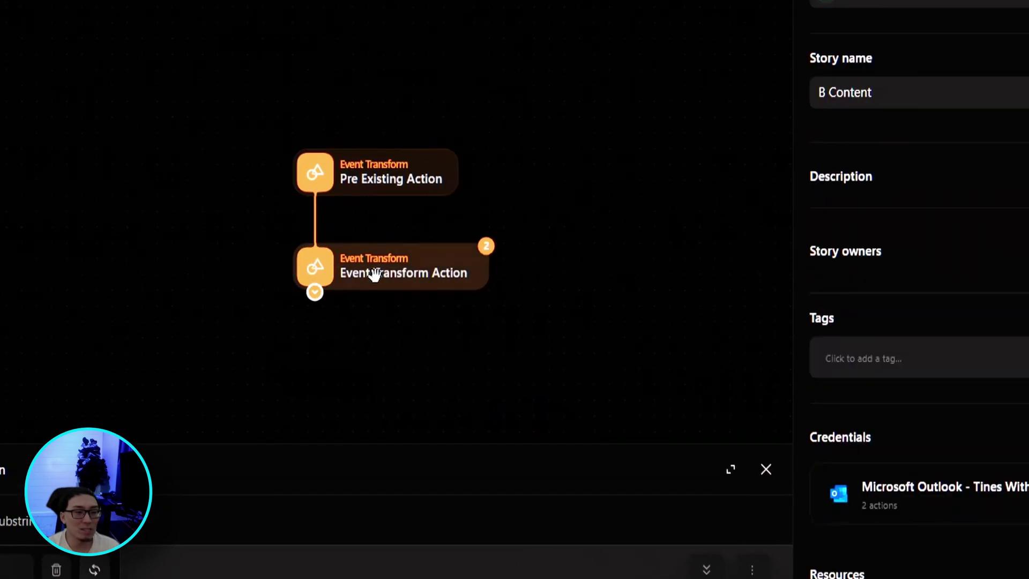
left_click(370, 178)
left_click(258, 234)
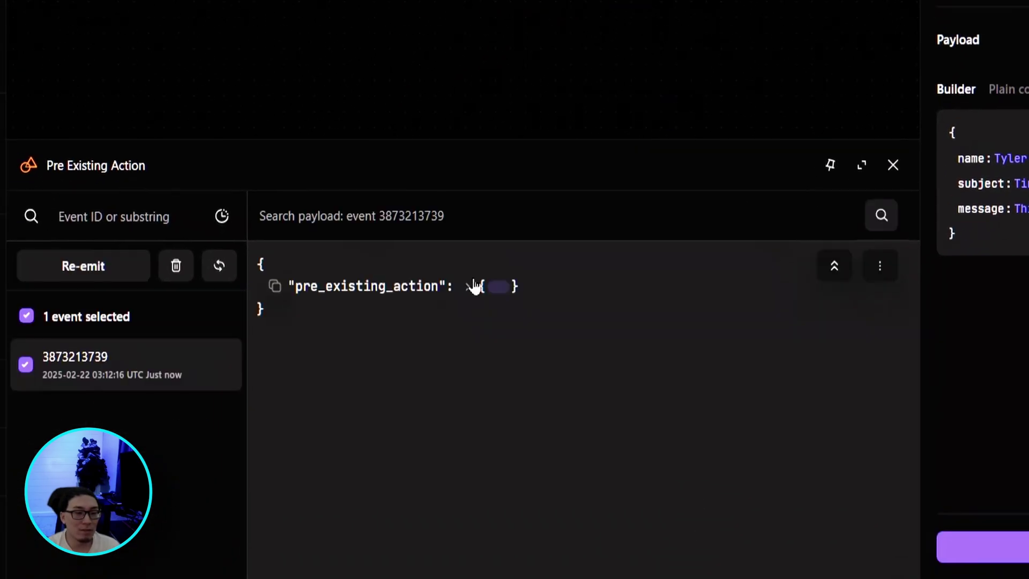
Step: Expand the pre_existing_action data in the new event and examine its name, subject and message fields
left_click(470, 286)
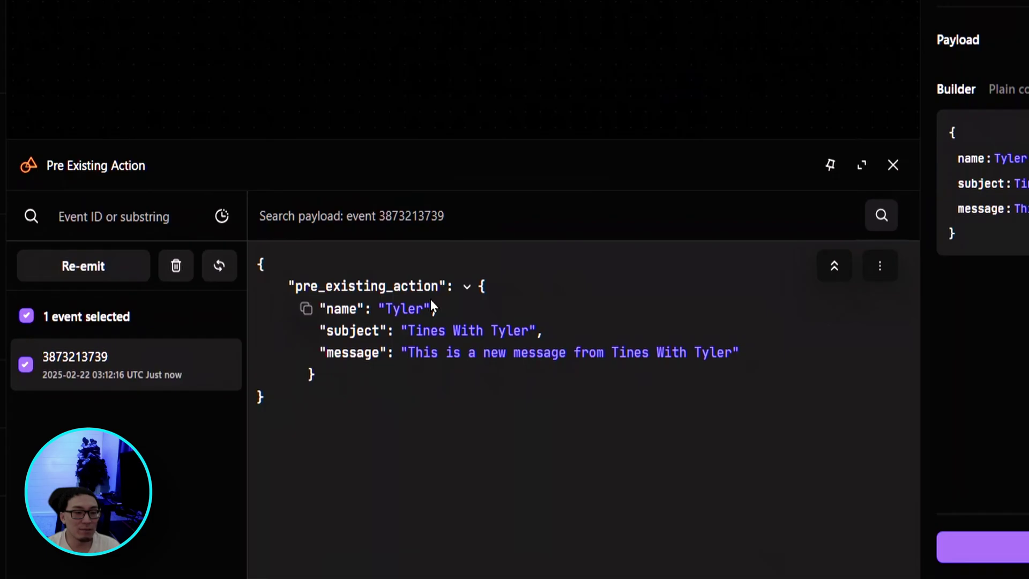
left_click_drag(349, 310, 796, 360)
left_click(778, 360)
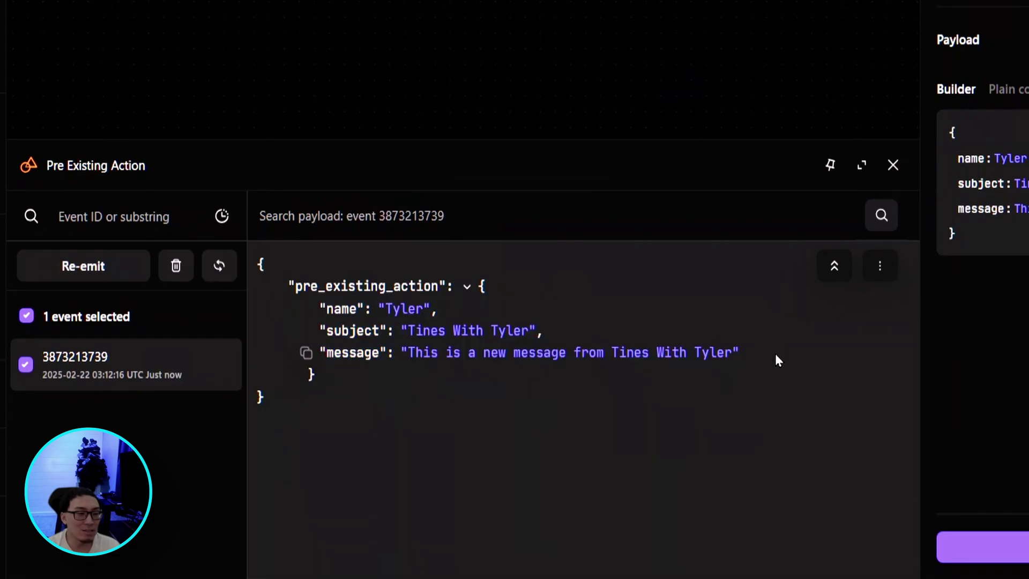
Step: Inspect the latest event of Event Transform Action, expanding both the event_transform_action and pre_existing_action data
left_click(485, 65)
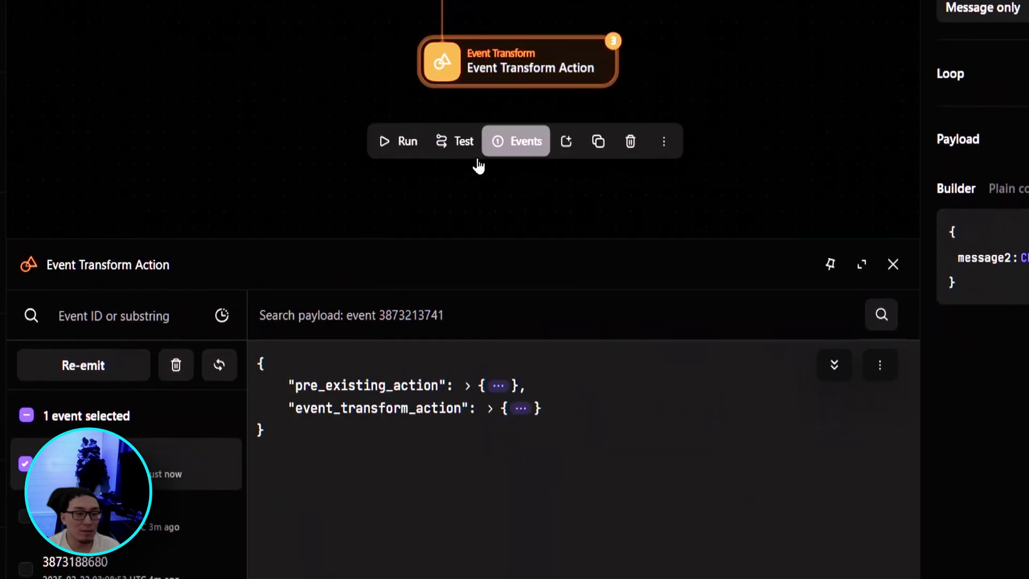
left_click(489, 408)
left_click_drag(308, 429, 694, 443)
left_click(693, 444)
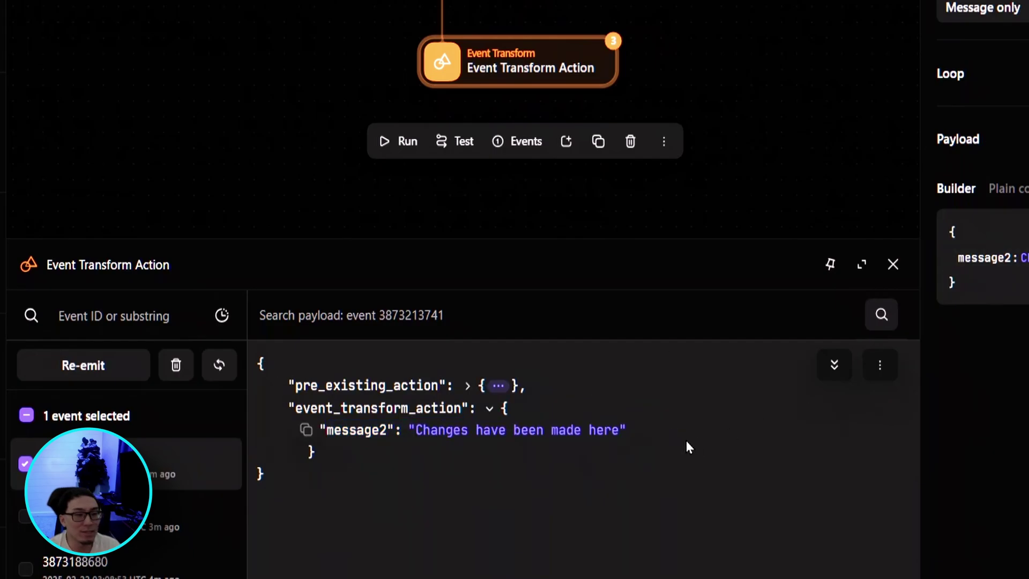
left_click(467, 386)
left_click_drag(403, 410, 772, 464)
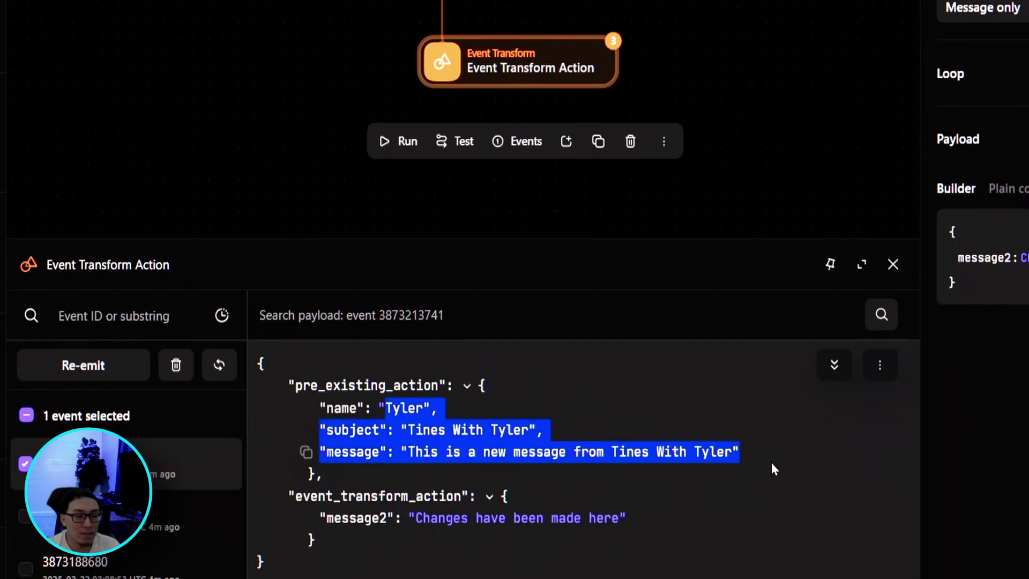
left_click(772, 464)
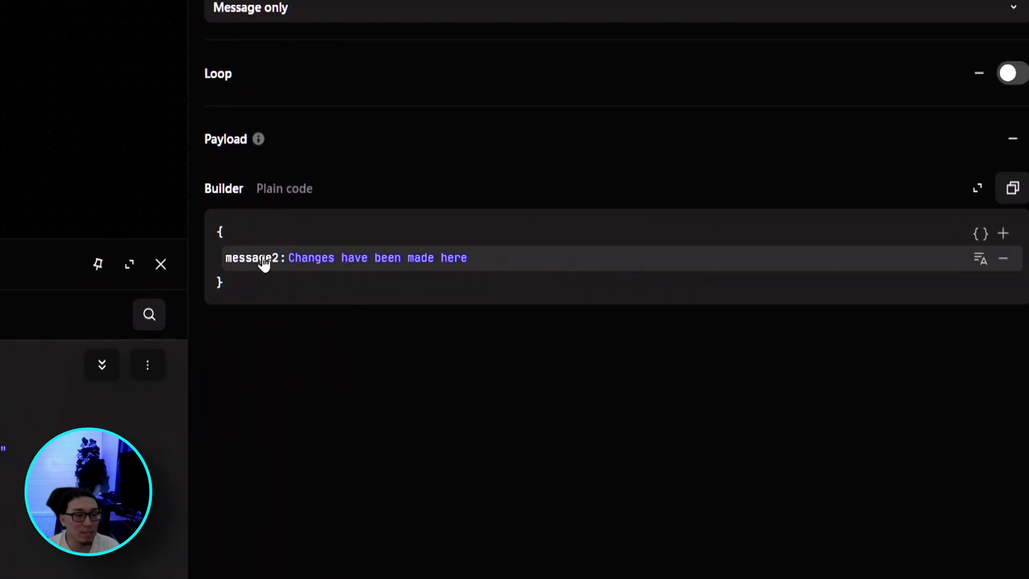
Step: Replace the message2 field with a name field referencing pre_existing_action.name, and add a subject field referencing pre_existing_action.subject
double_click(1001, 256)
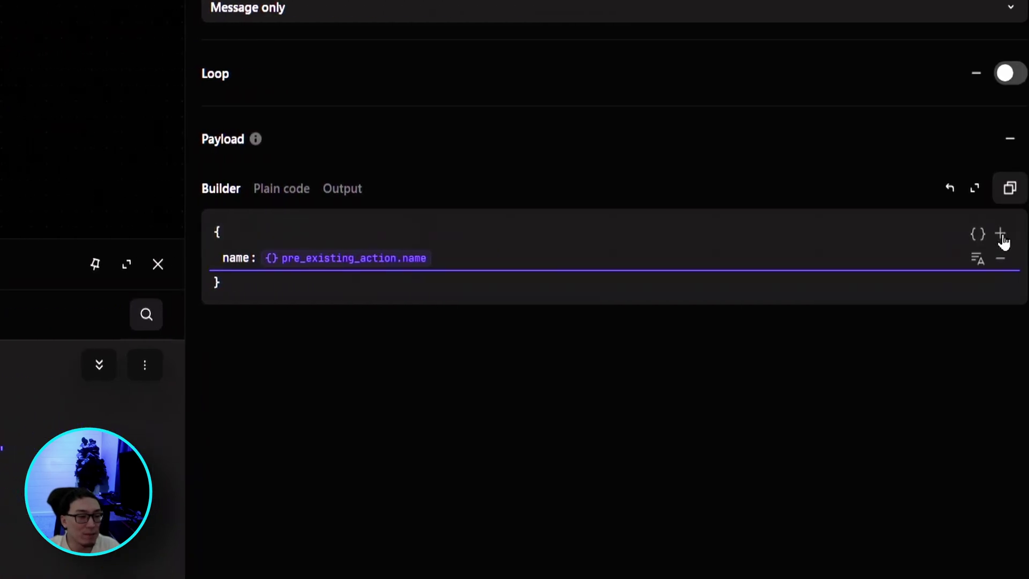
left_click(1001, 235)
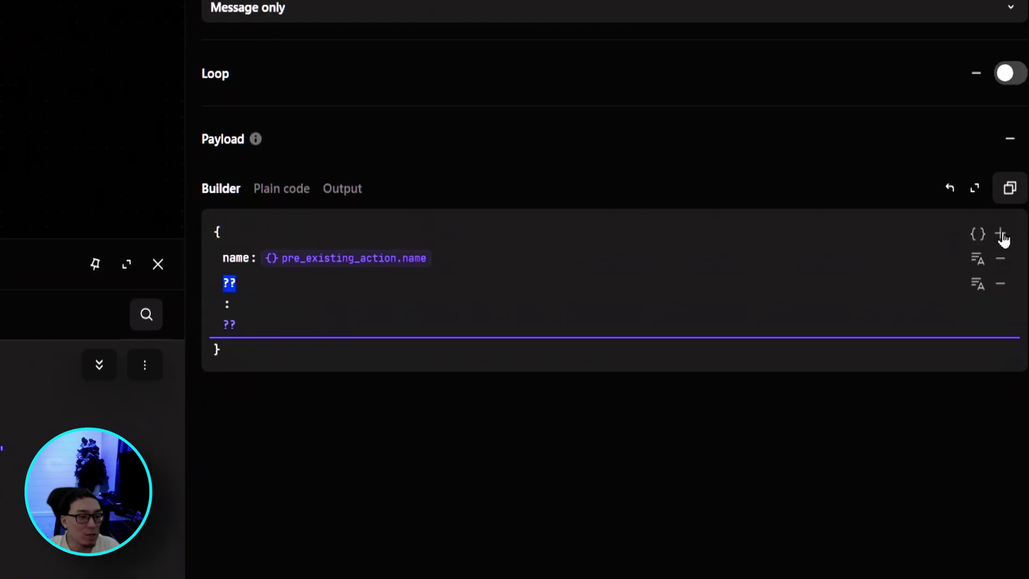
type("subject")
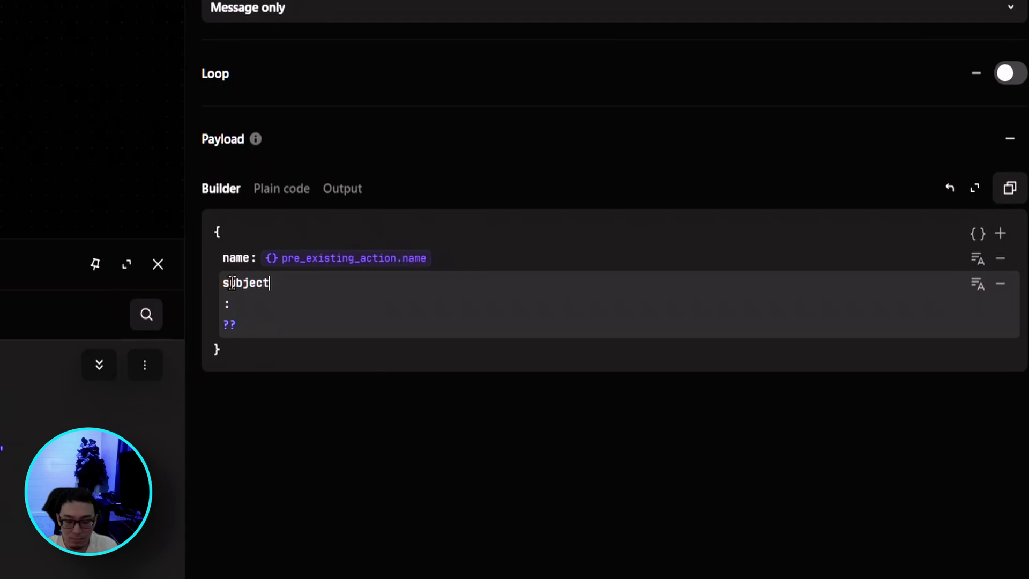
key("Return")
left_click(257, 347)
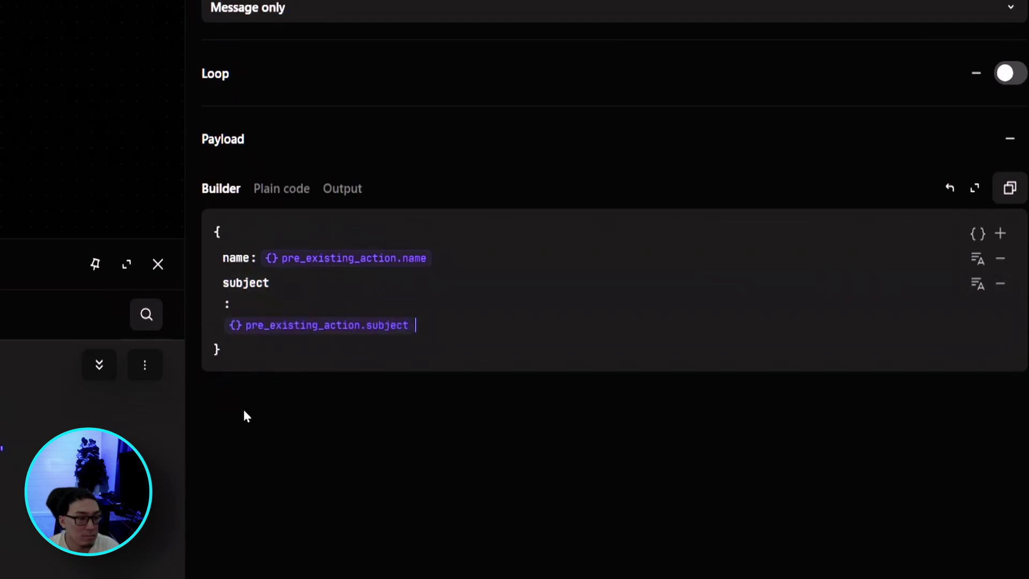
Step: Add a message field to the payload that references pre_existing_action.message
left_click(999, 235)
type("message")
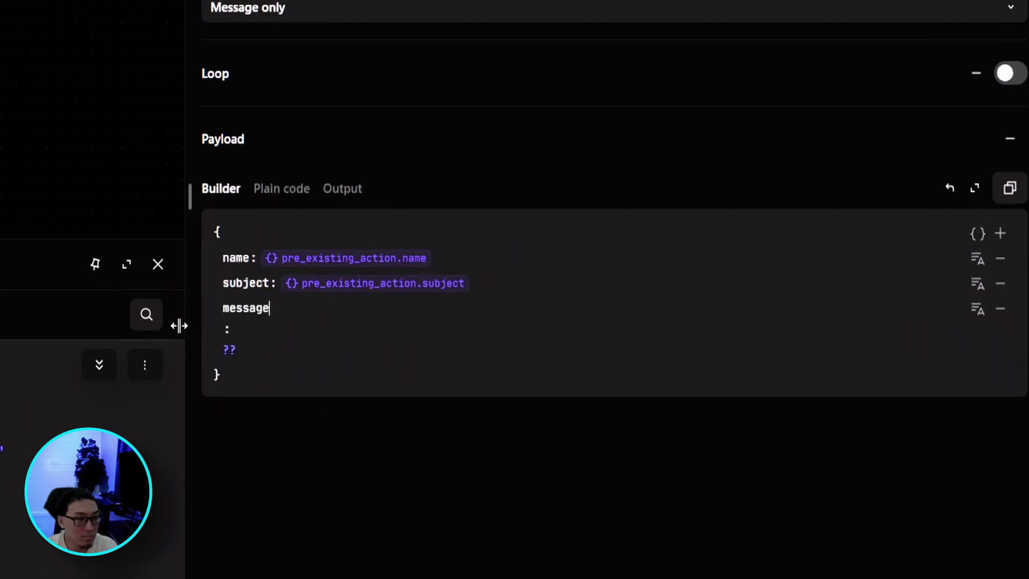
key("Return")
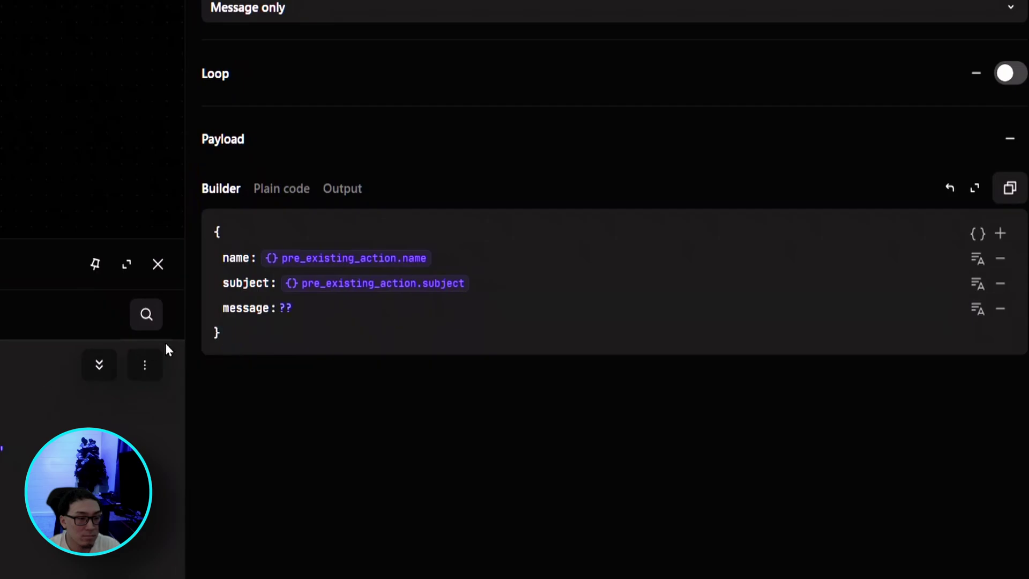
left_click(285, 312)
left_click(278, 359)
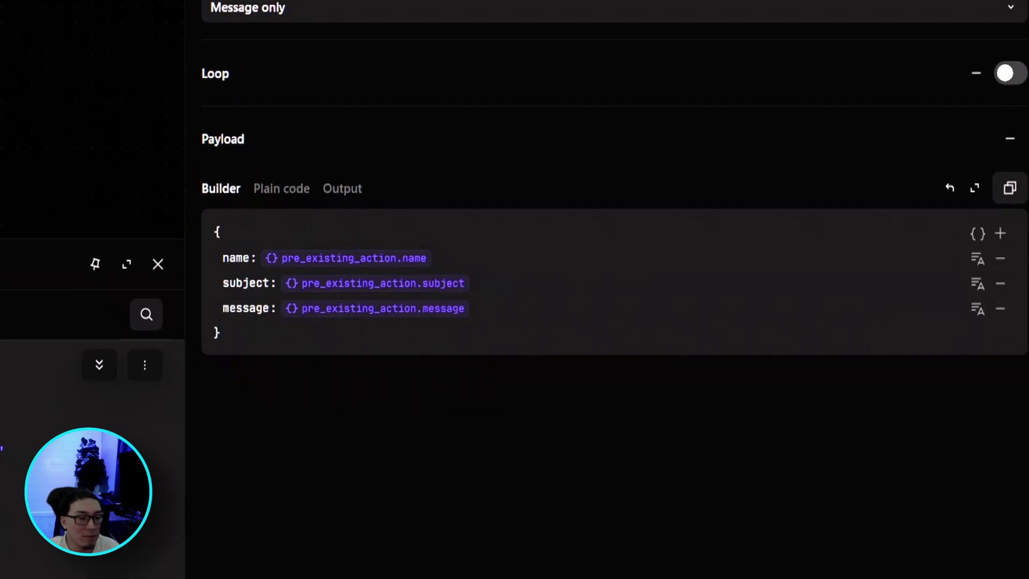
Step: Run Pre Existing Action and examine the event_transform_action fields in the latest event of Event Transform Action
left_click(380, 144)
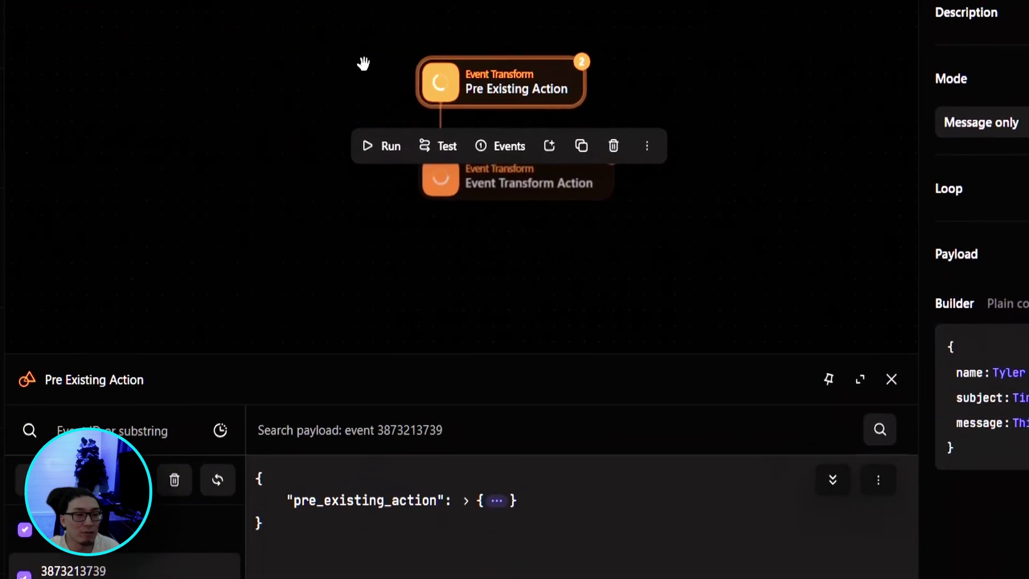
left_click(363, 30)
left_click(515, 180)
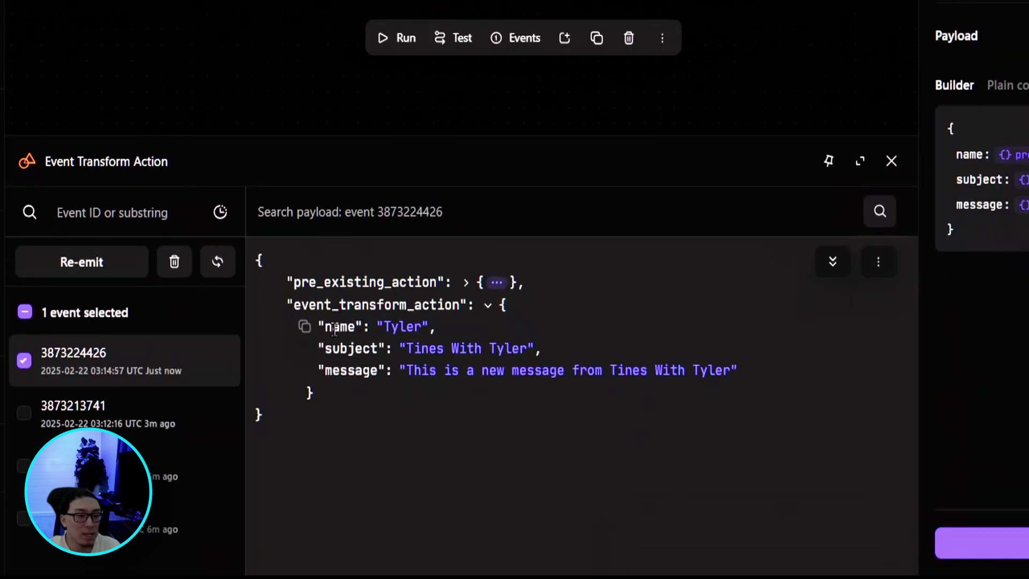
left_click_drag(334, 329, 710, 362)
left_click(749, 361)
left_click(552, 285)
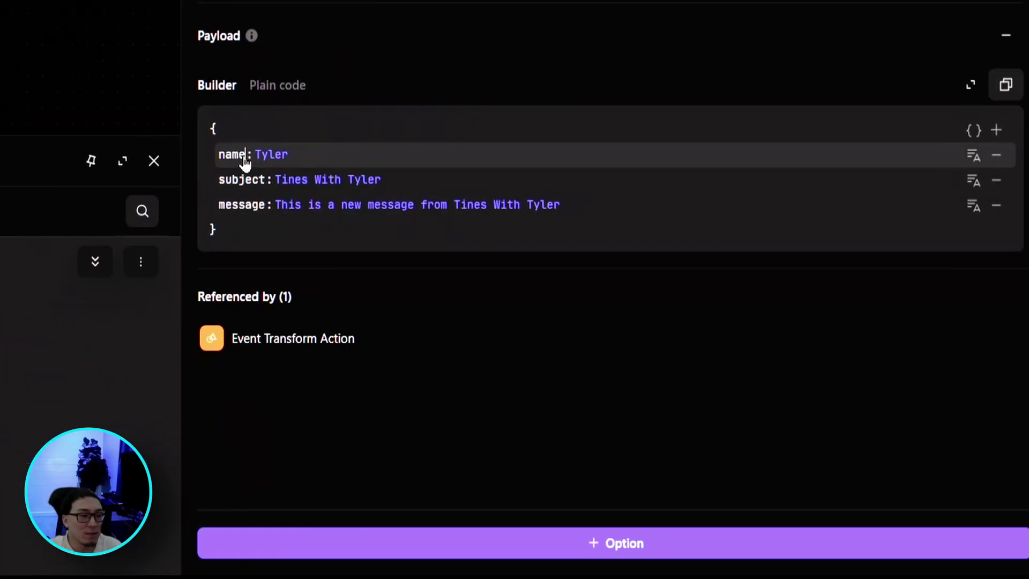
Step: Rename the Pre Existing Action payload keys name, subject and message to person, topic and content
left_click(245, 159)
double_click(241, 155)
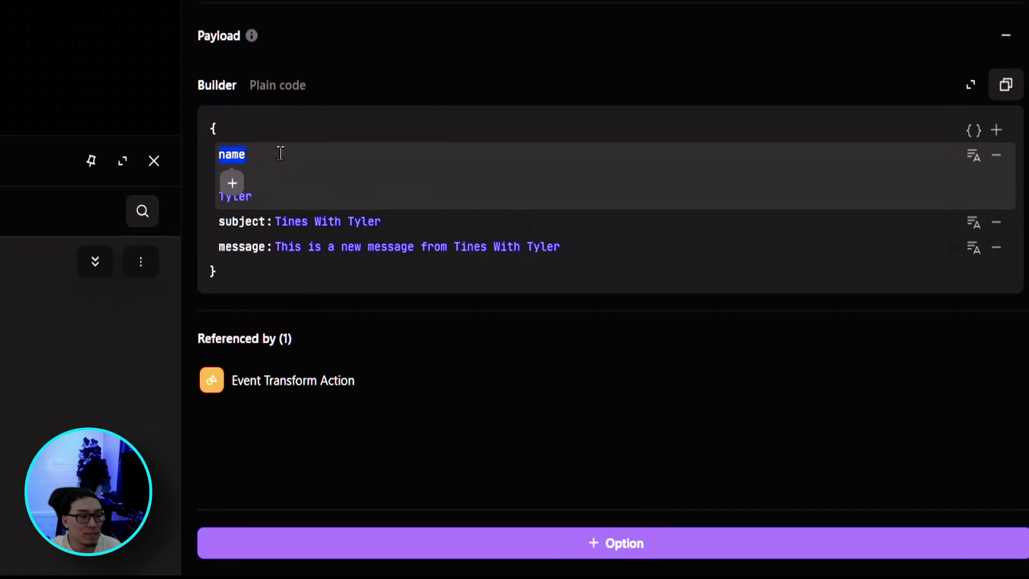
type("person")
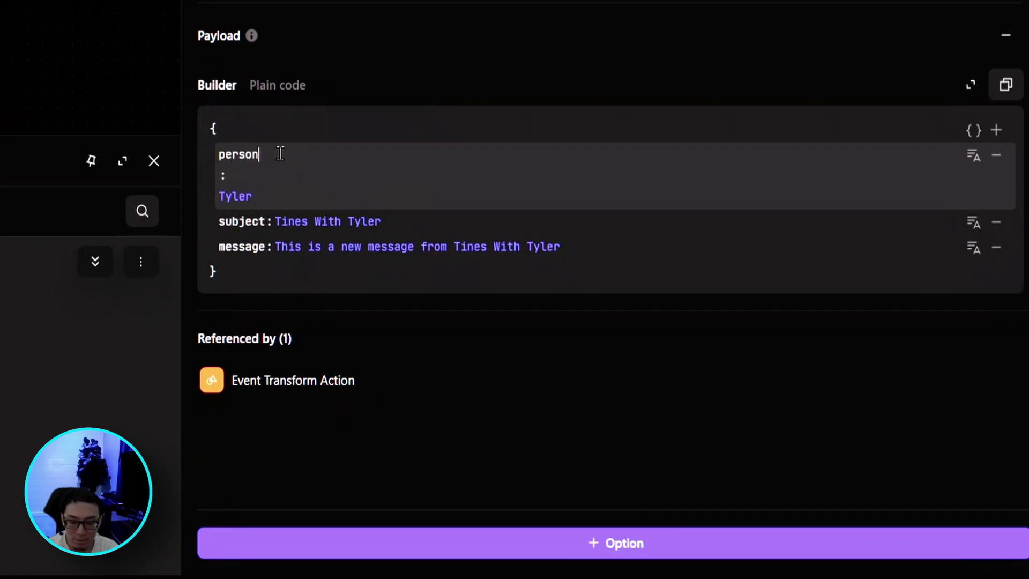
left_click(241, 222)
double_click(236, 179)
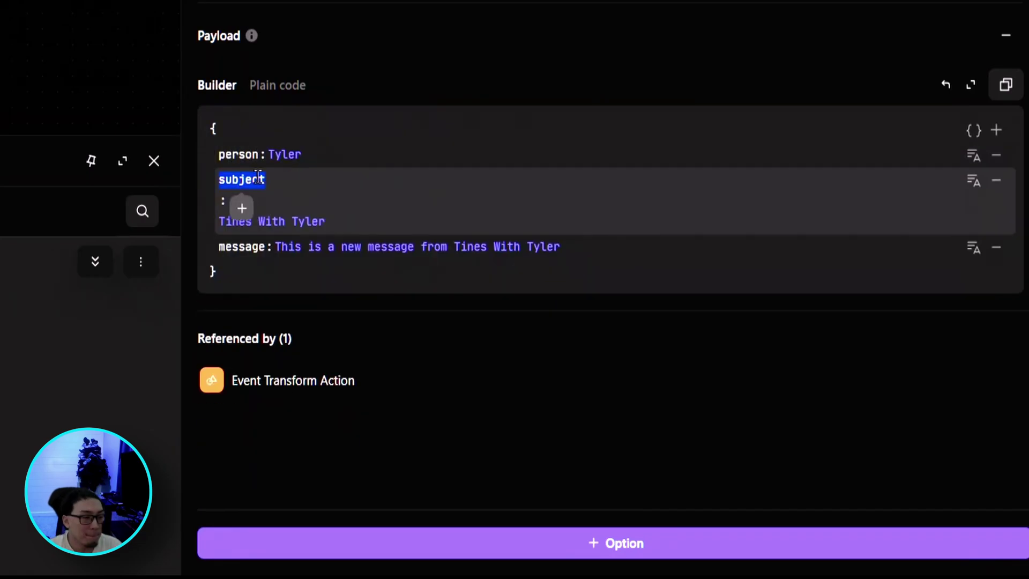
type("topic")
left_click(246, 247)
double_click(236, 205)
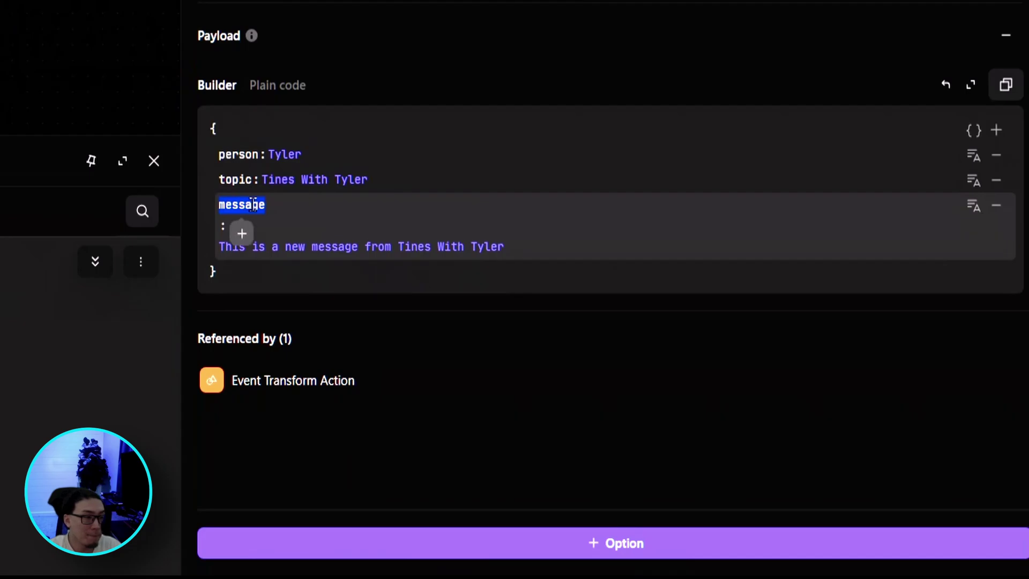
type("content")
left_click(275, 241)
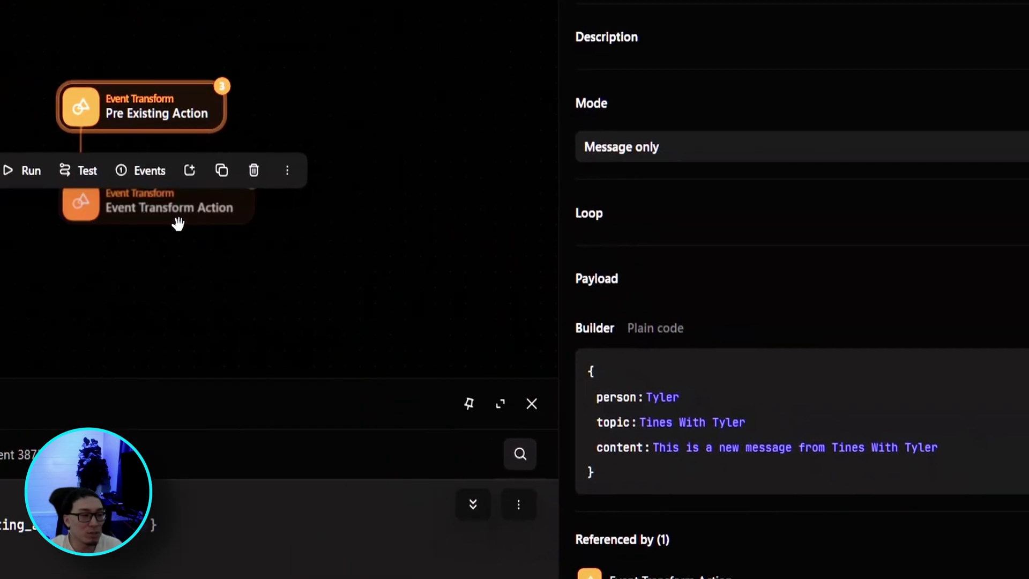
Step: In the Event Transform Action payload, change the name field's reference to pre_existing_action.person
left_click(155, 215)
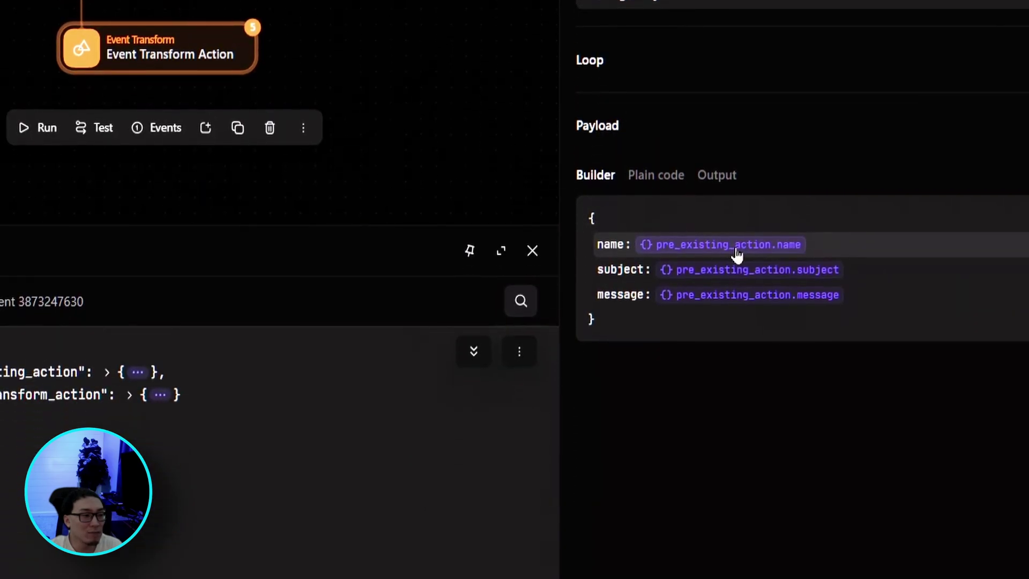
left_click(736, 247)
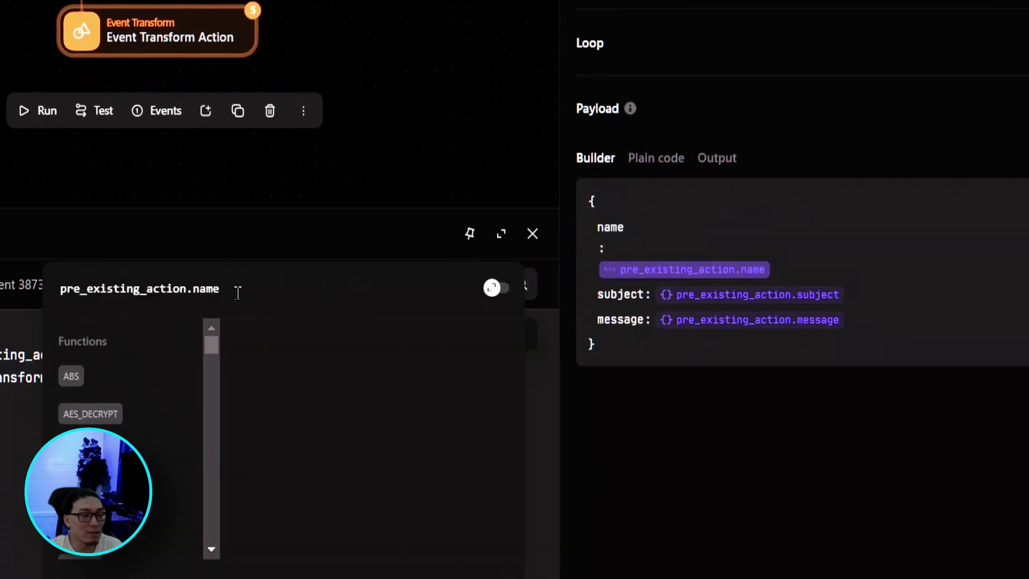
key("BackSpace")
key("BackSpace")
key("BackSpace")
key("BackSpace")
type("person")
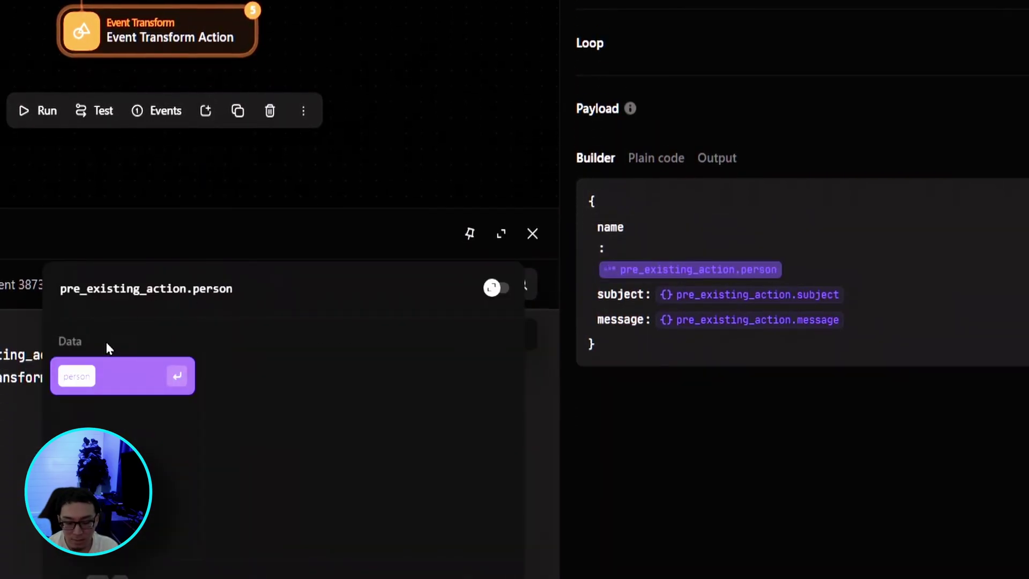
type(".")
key("Escape")
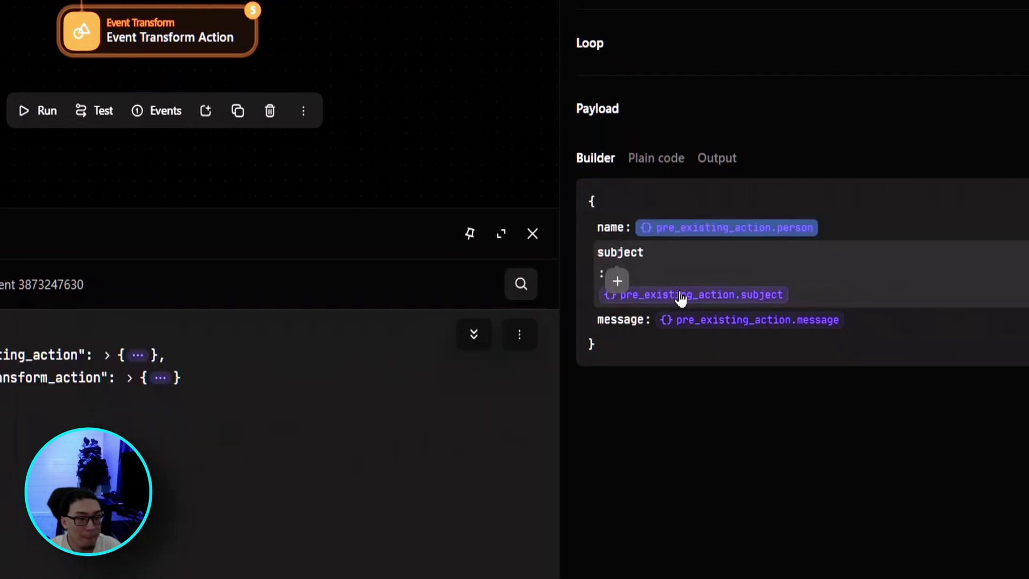
Step: Change the subject field's reference to pre_existing_action.topic
left_click(680, 296)
left_click_drag(256, 317, 194, 316)
type("topic")
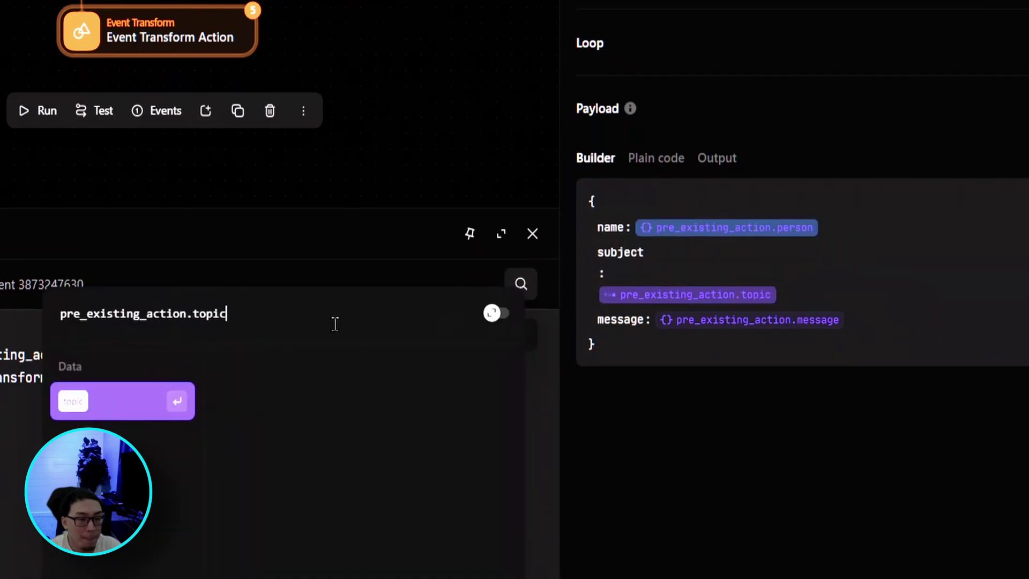
left_click(721, 308)
Step: Change the message field's reference to pre_existing_action.content
left_click(697, 277)
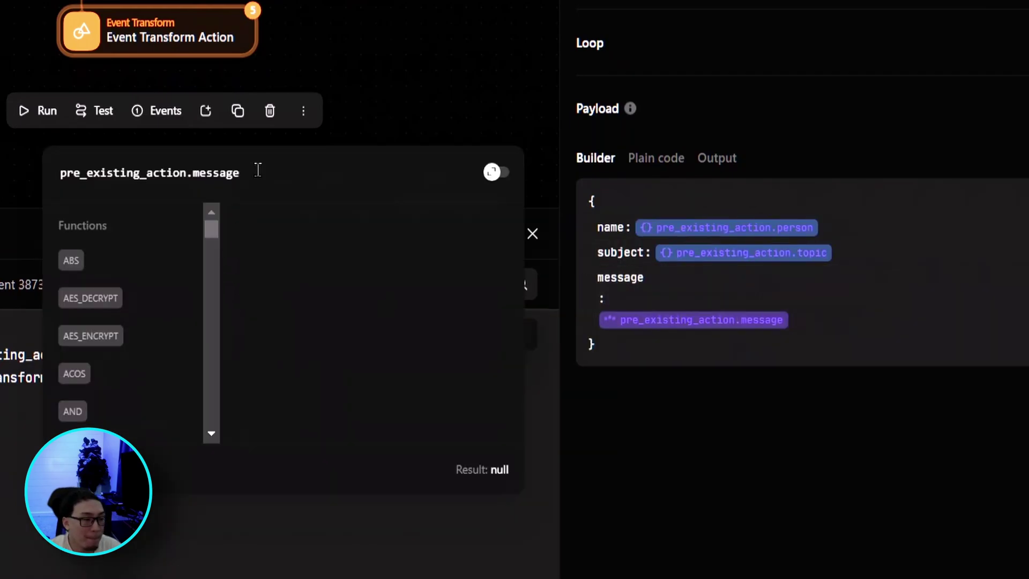
left_click_drag(242, 173, 193, 172)
type("content")
left_click(696, 407)
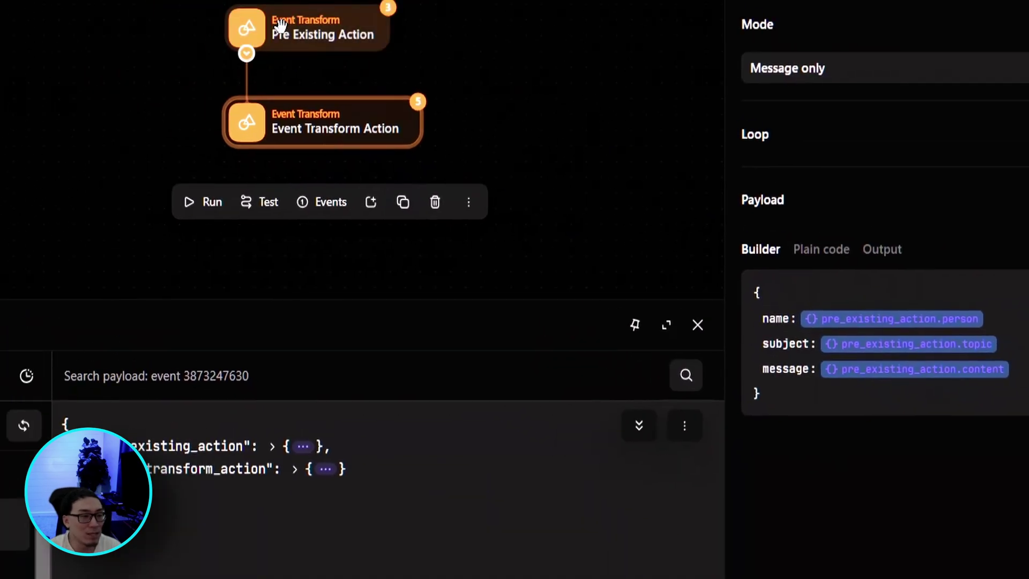
Step: Run Pre Existing Action and open the latest event of Event Transform Action
left_click(257, 32)
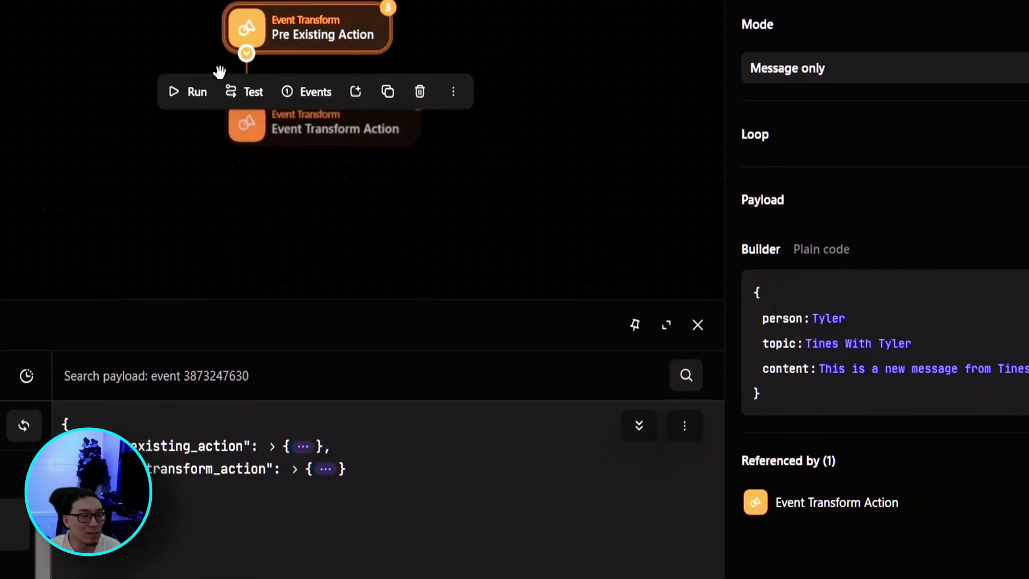
left_click(184, 94)
left_click(321, 126)
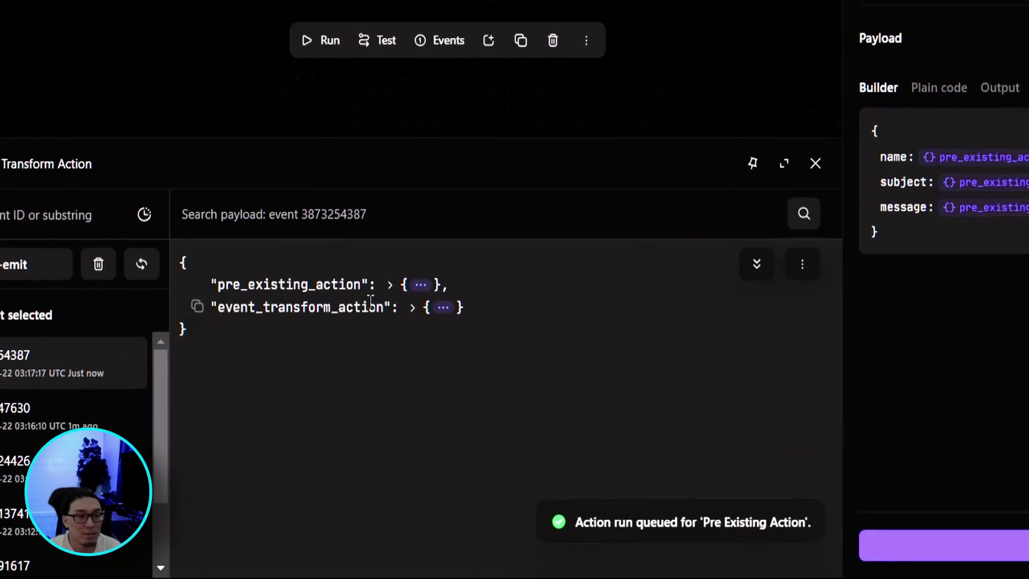
Step: Expand the event_transform_action and pre_existing_action data in the event and compare their field names and values
left_click(412, 310)
left_click_drag(257, 329, 506, 397)
left_click(504, 391)
left_click(390, 285)
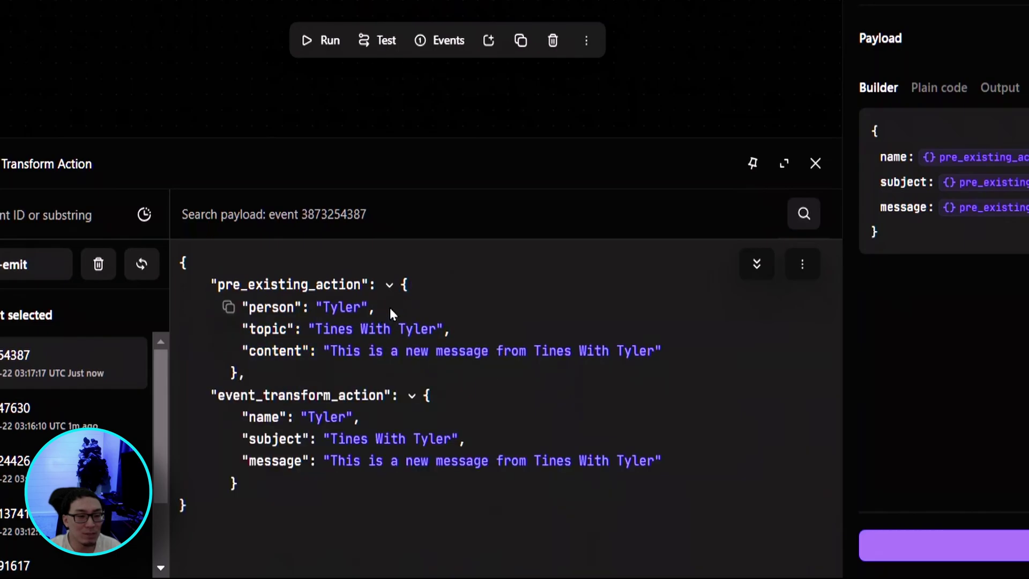
left_click_drag(244, 307, 680, 352)
left_click(679, 353)
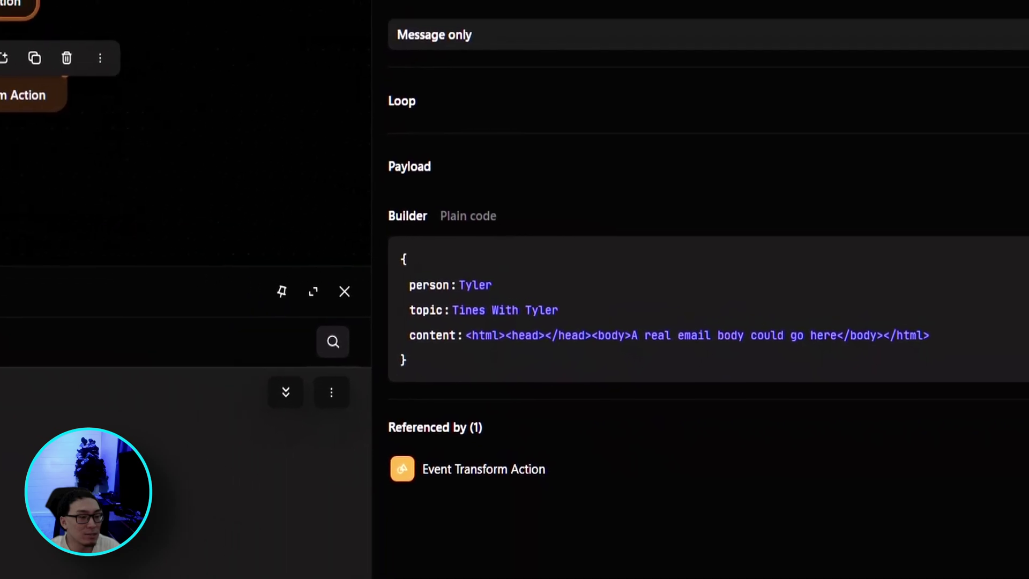
Step: Wrap the Event Transform Action's message reference in the STRIP_HTML function, giving STRIP_HTML(pre_existing_action.content)
left_click(294, 423)
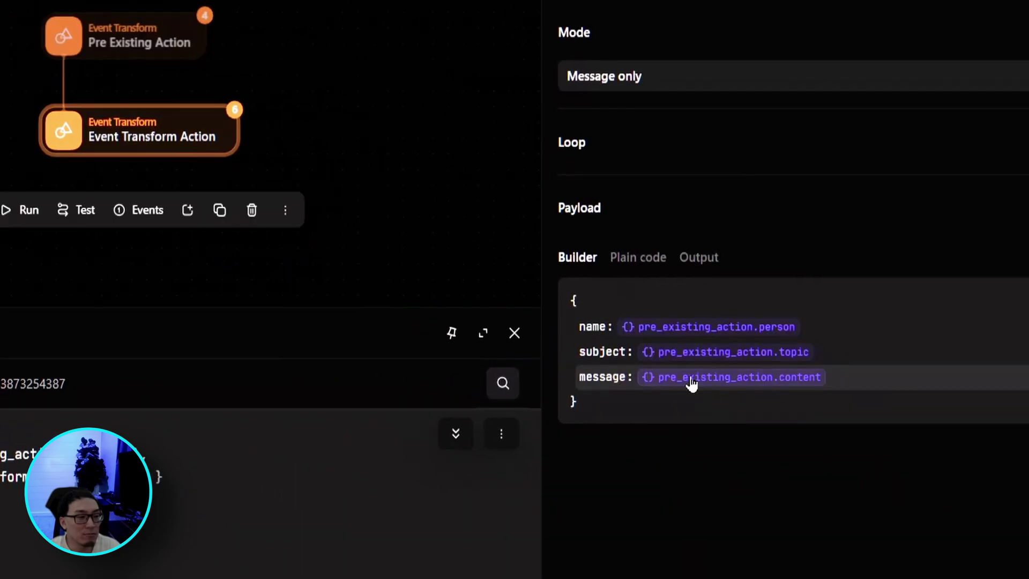
left_click(691, 381)
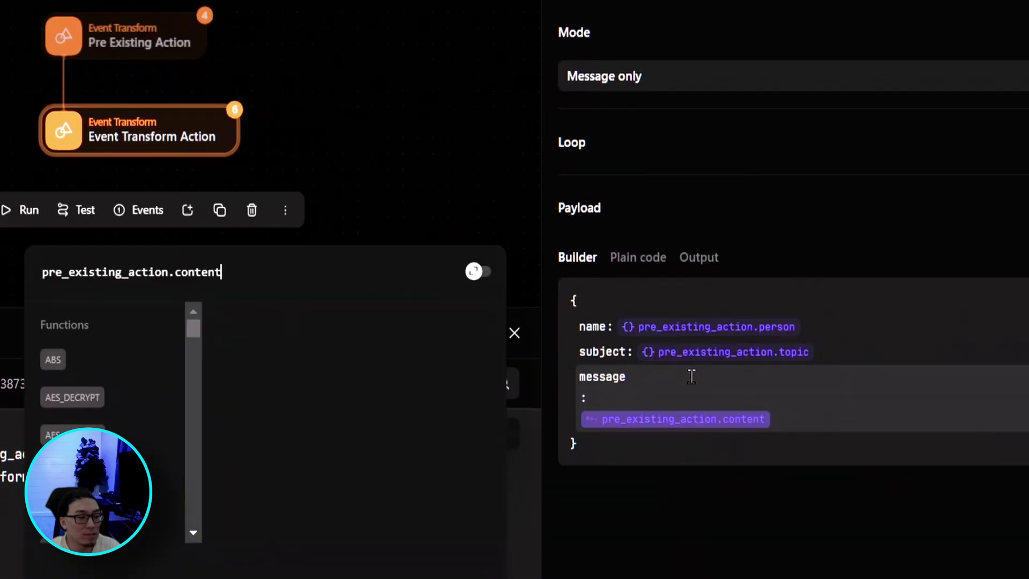
left_click(43, 270)
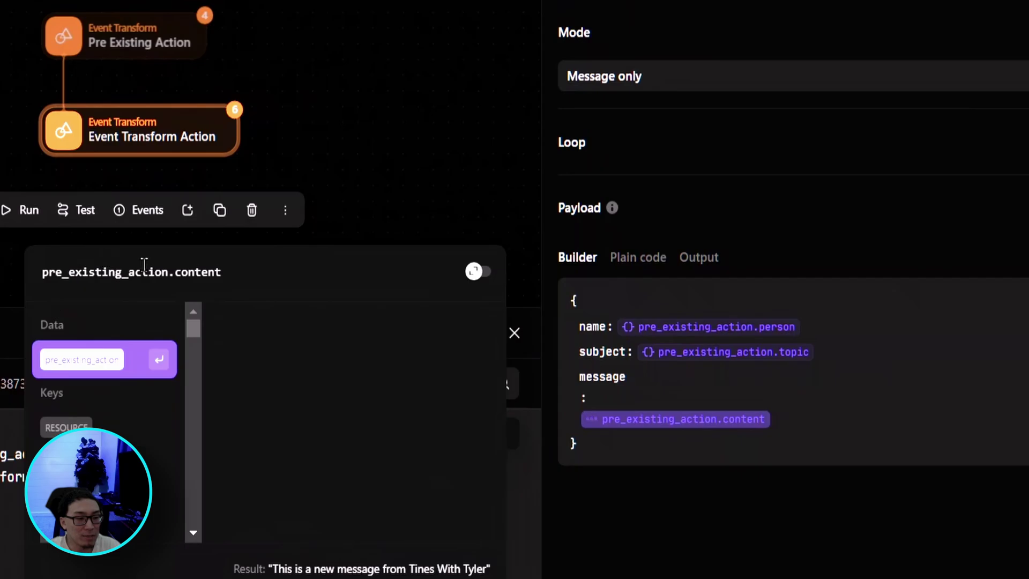
type("STRIP")
key("Down")
key("Return")
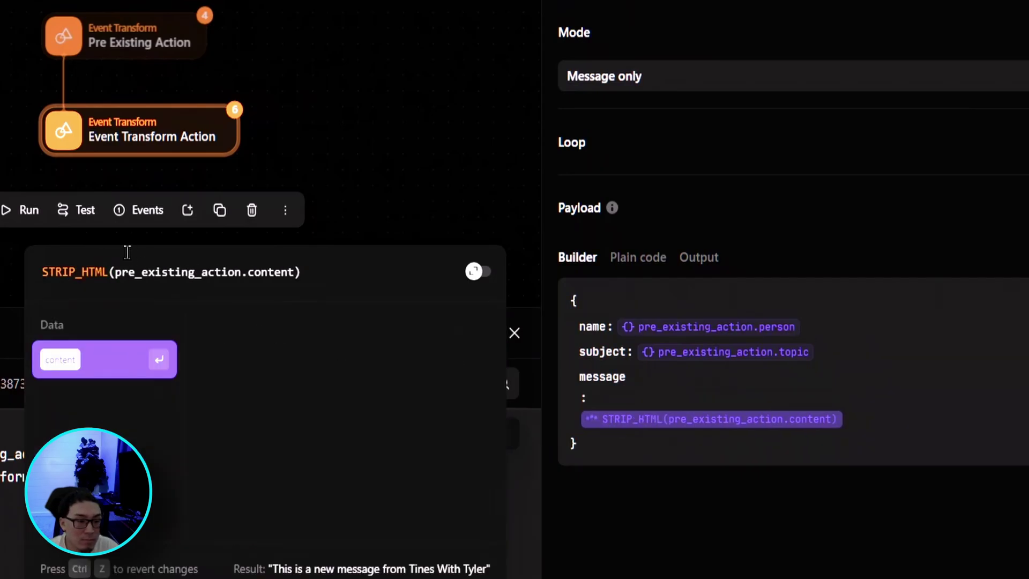
left_click(346, 264)
left_click(747, 138)
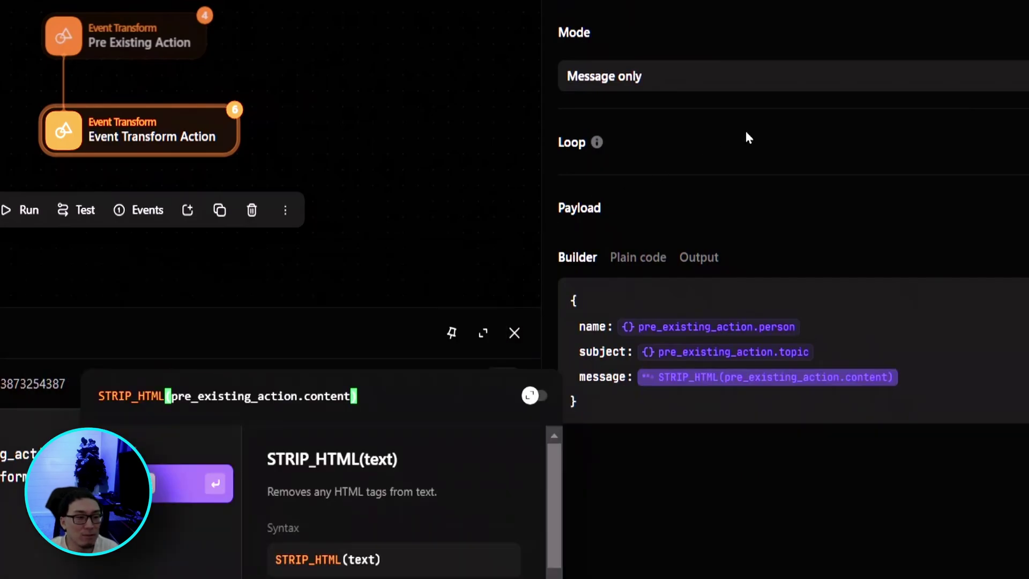
Step: Run Pre Existing Action and compare the message in Event Transform Action's latest event with the expanded HTML content from pre_existing_action
left_click(107, 40)
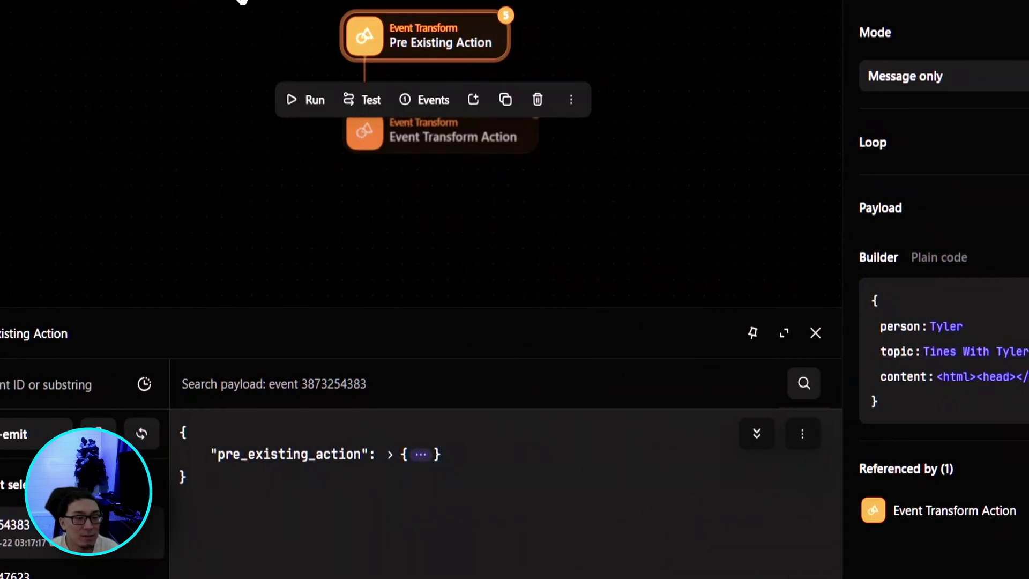
left_click(427, 143)
left_click(412, 315)
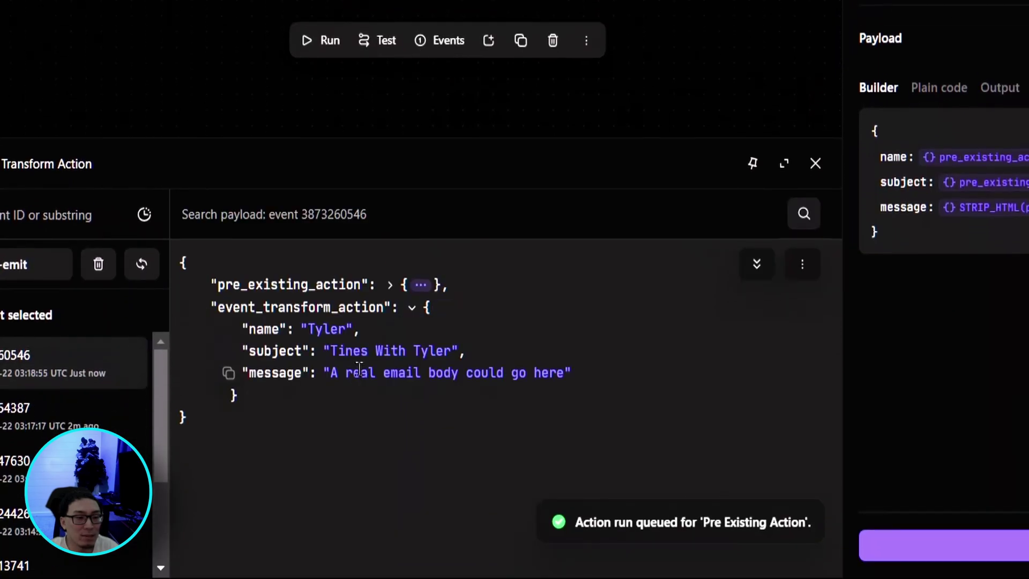
left_click_drag(329, 376, 569, 384)
left_click(390, 285)
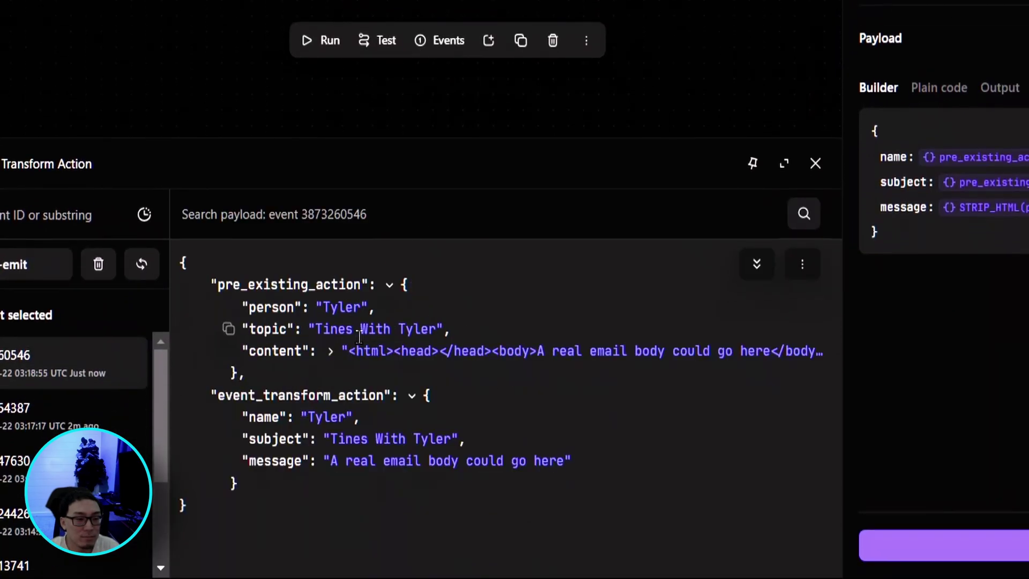
left_click(353, 355)
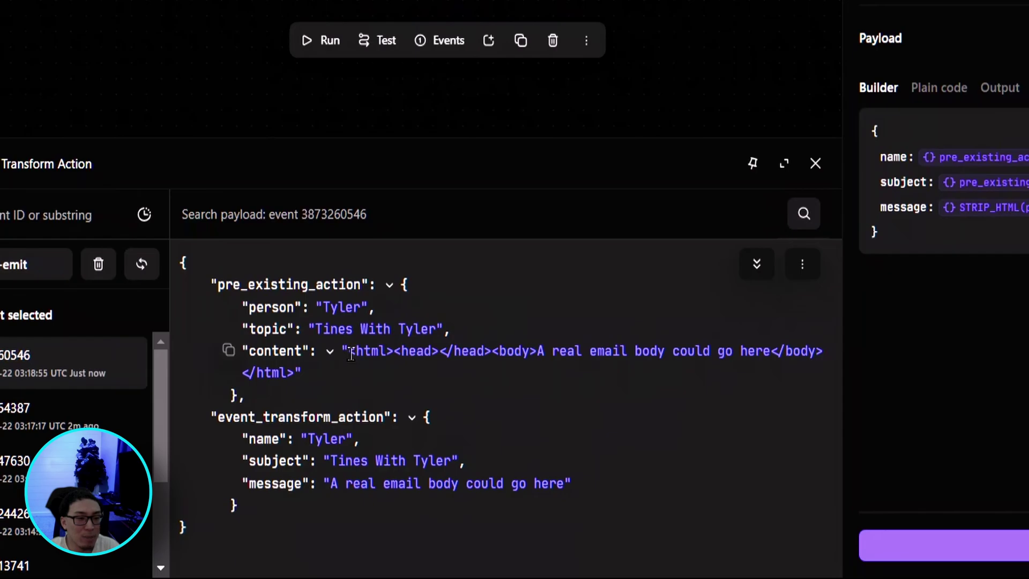
Step: Compare the HTML-tagged content from pre_existing_action with the event_transform_action message, and review the STRIP_HTML formula behind the message field
left_click_drag(351, 355, 445, 355)
left_click(346, 355)
left_click_drag(380, 355, 578, 356)
left_click(558, 356)
double_click(755, 351)
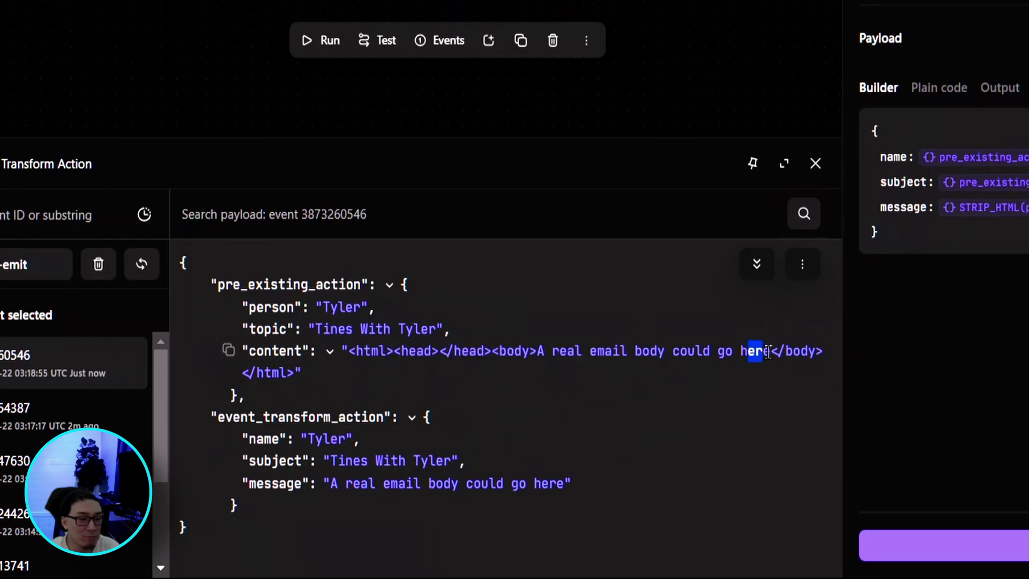
left_click(772, 352)
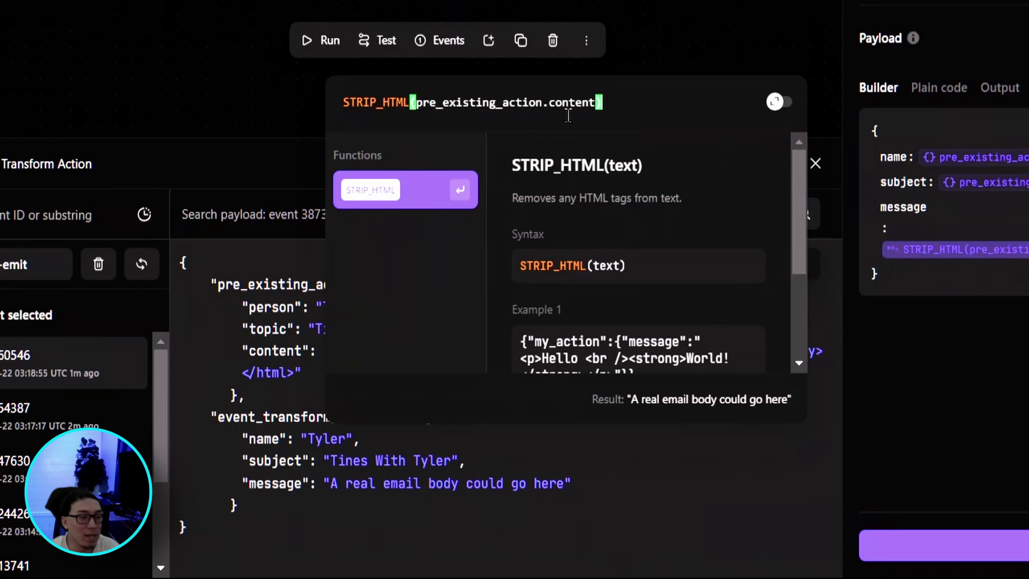
left_click(928, 420)
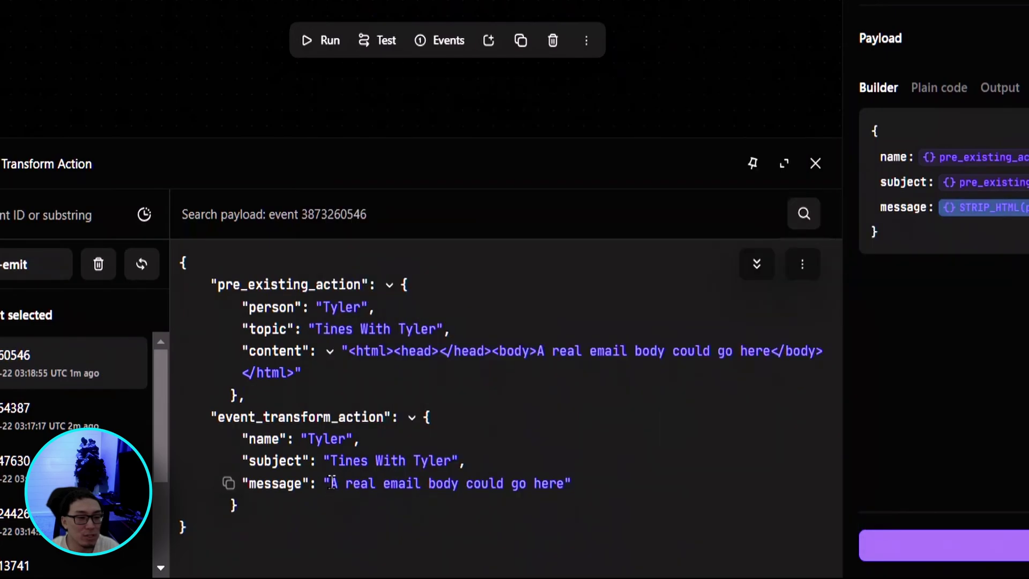
left_click_drag(332, 482, 566, 485)
left_click(606, 488)
left_click_drag(349, 351, 552, 354)
left_click_drag(331, 484, 575, 492)
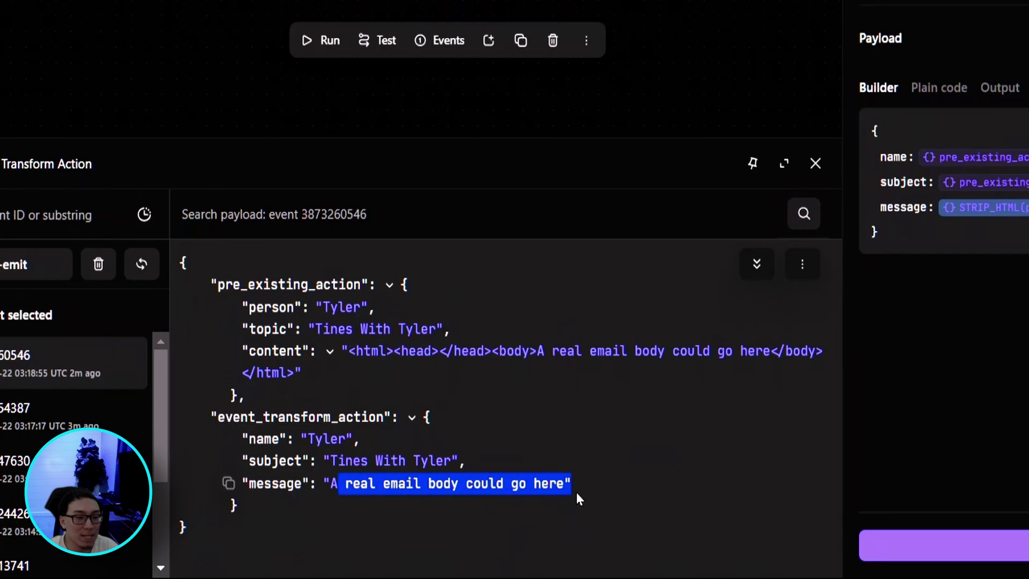
left_click(577, 492)
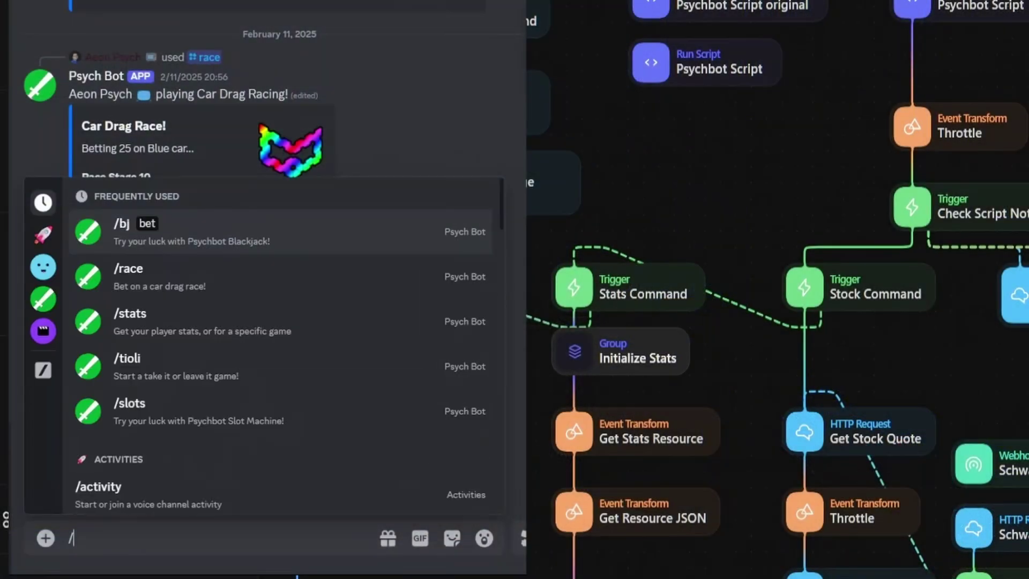
Step: In Discord, start a Psych Bot /race with a bet of 50 and choose the Blue Car
type("race")
key("Tab")
type("5")
key("Return")
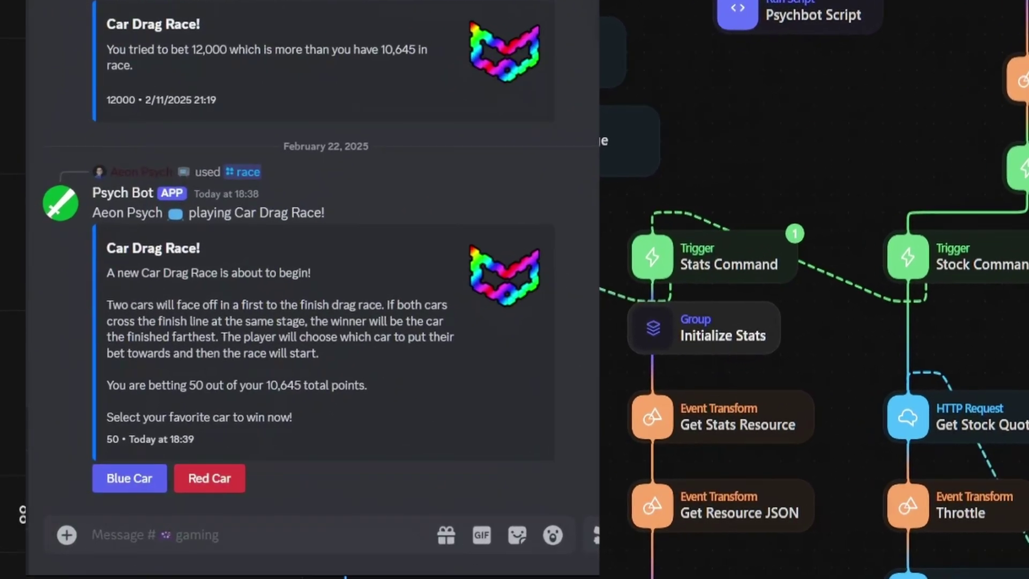
left_click(130, 478)
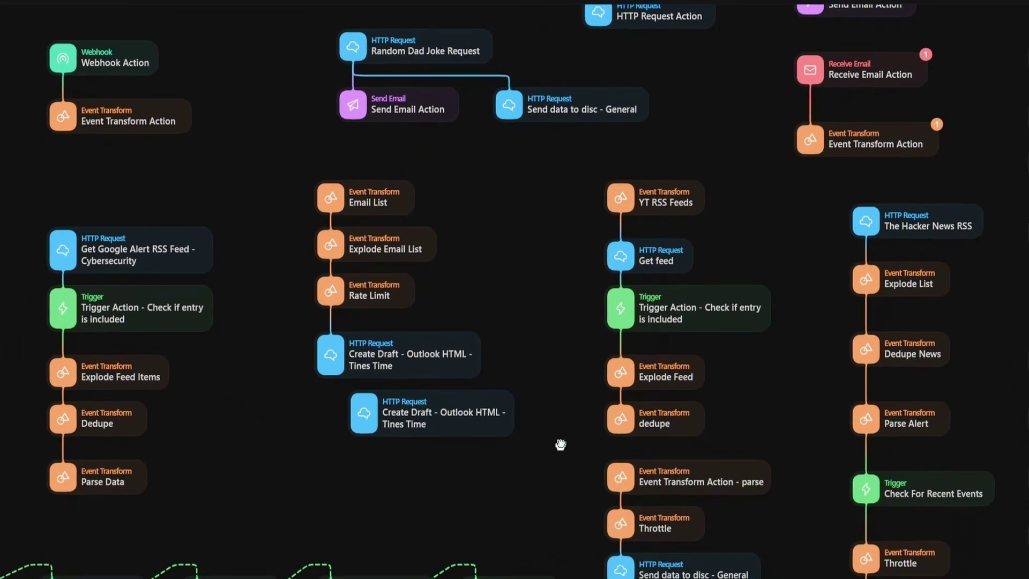
Step: In the Tines story, open the Discord Component Game Scripts group and look over its game actions
left_click_drag(558, 444, 628, 56)
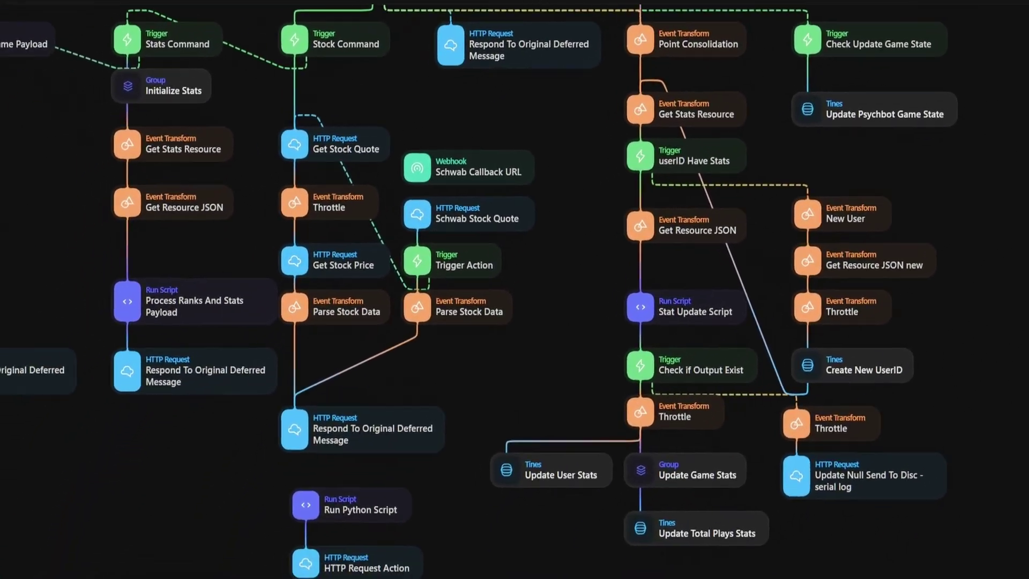
left_click_drag(450, 115, 193, 451)
left_click(427, 332)
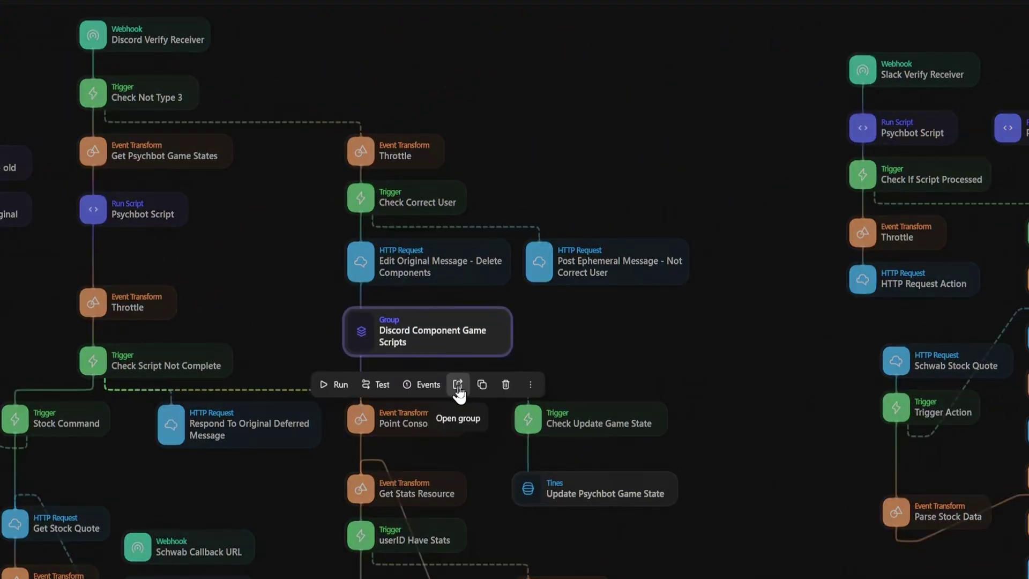
left_click(458, 385)
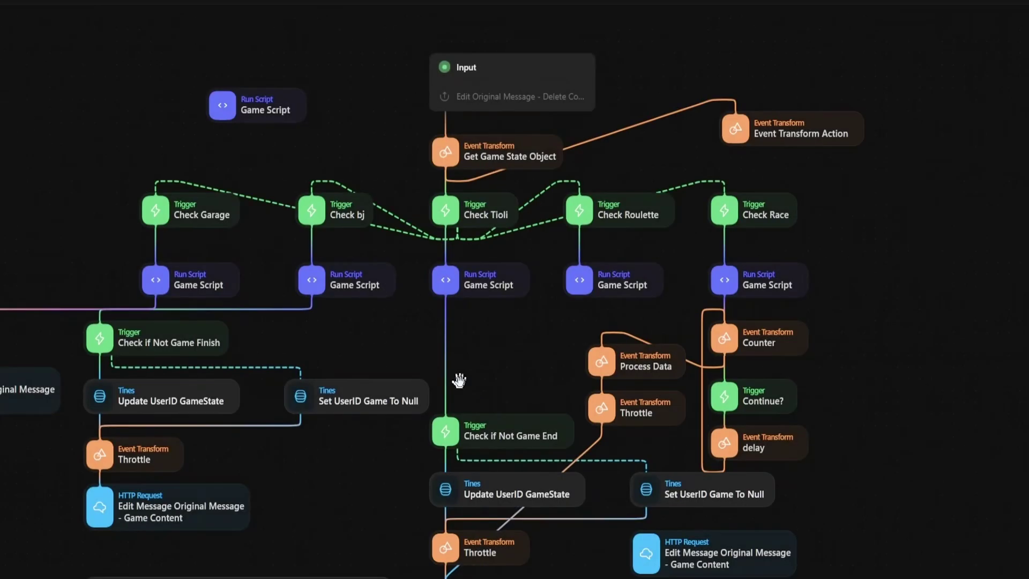
left_click_drag(471, 372, 683, 232)
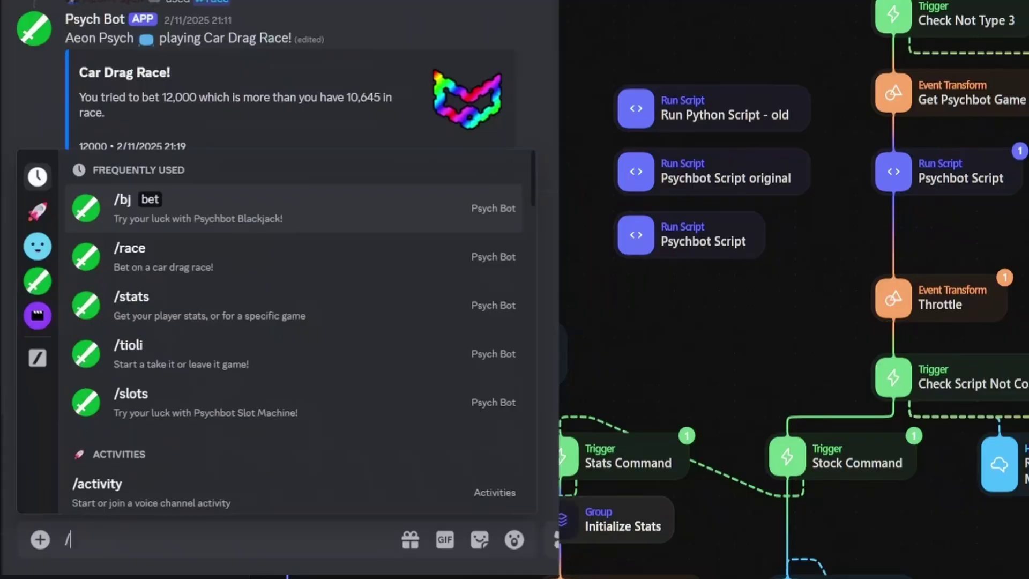
Step: In Discord, send the Psych Bot /stats command with the game option set to player
type("stats")
key("Tab")
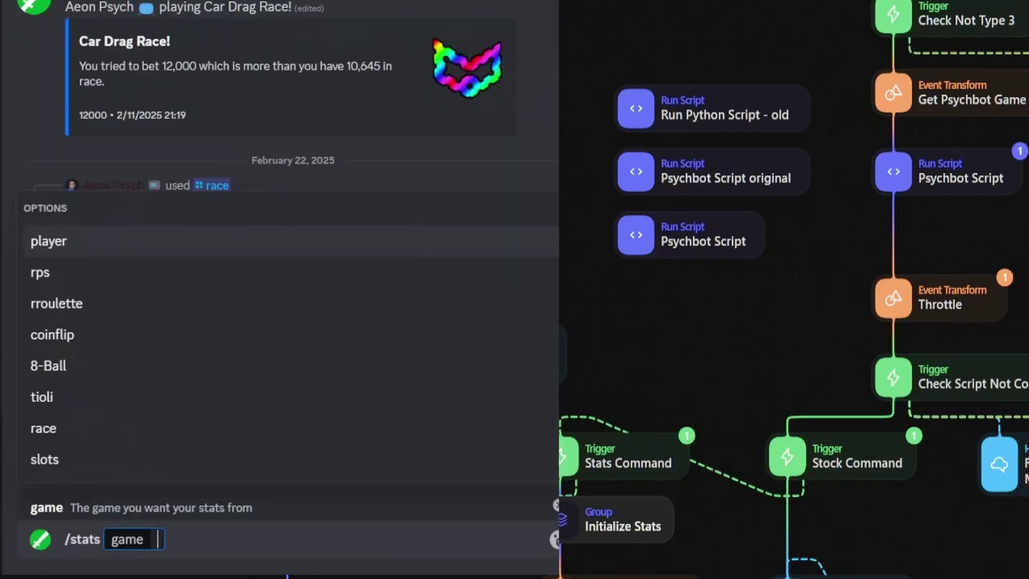
type("player")
key("Tab")
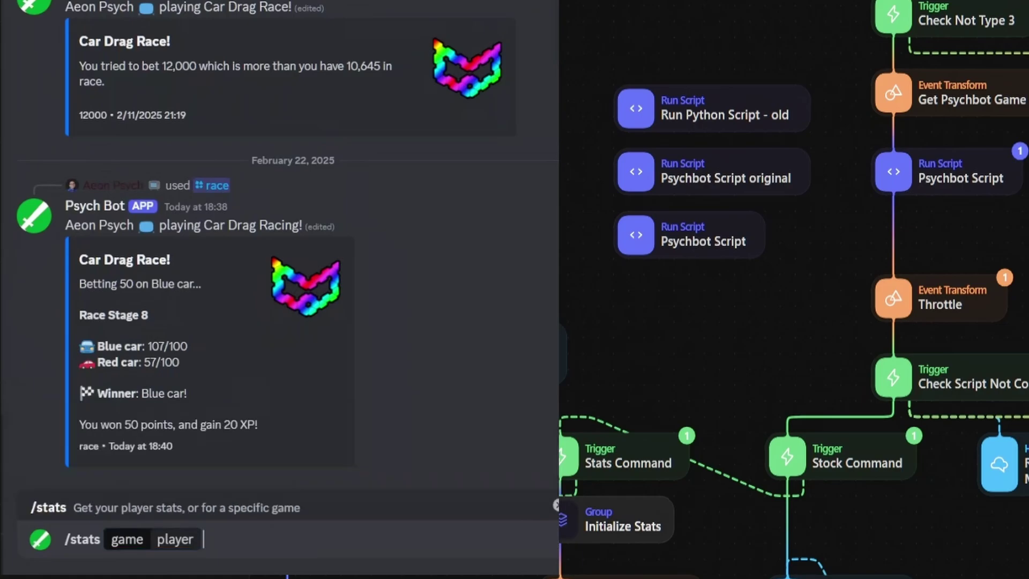
key("Return")
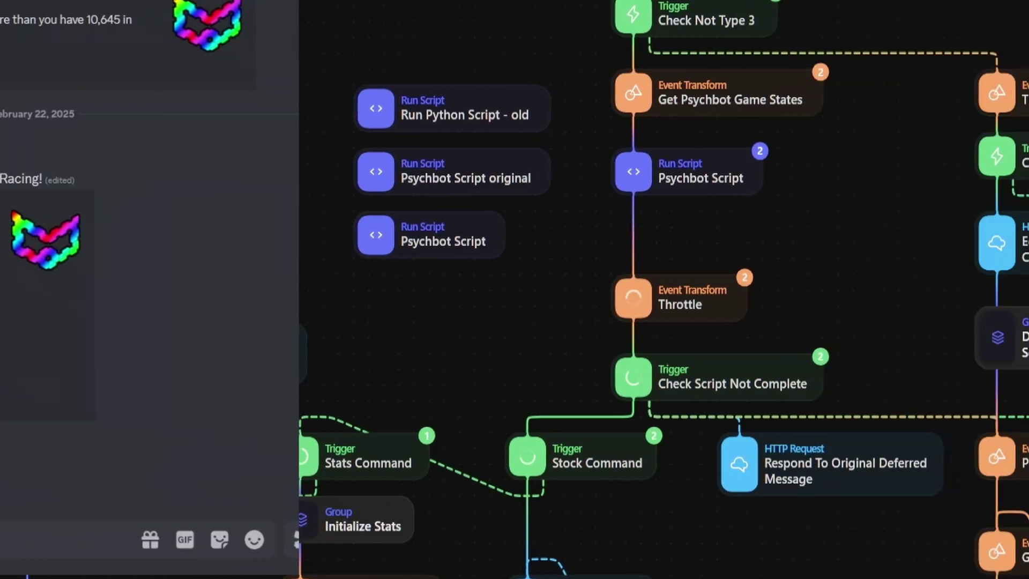